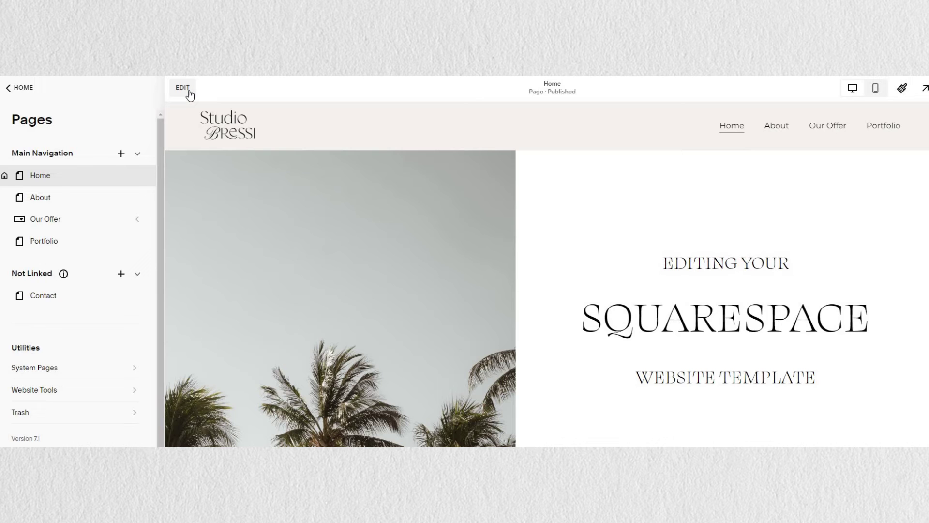
Step: Start editing the Home page's site header and open the Site Title & Logo settings
click(188, 90)
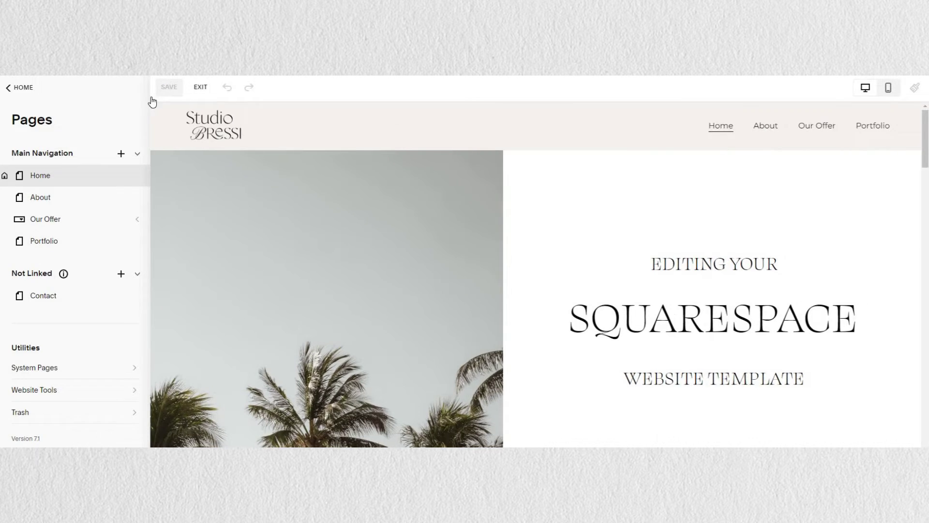
mouse_move(452, 131)
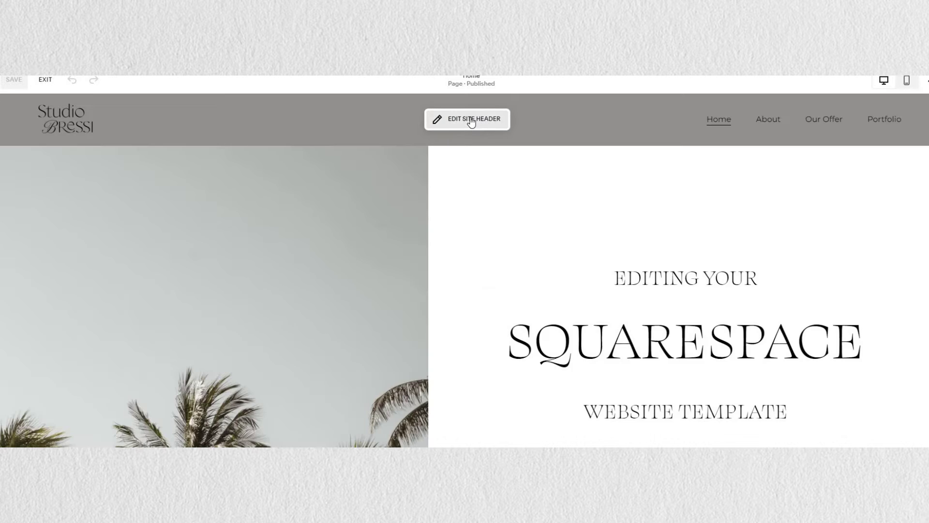
click(464, 126)
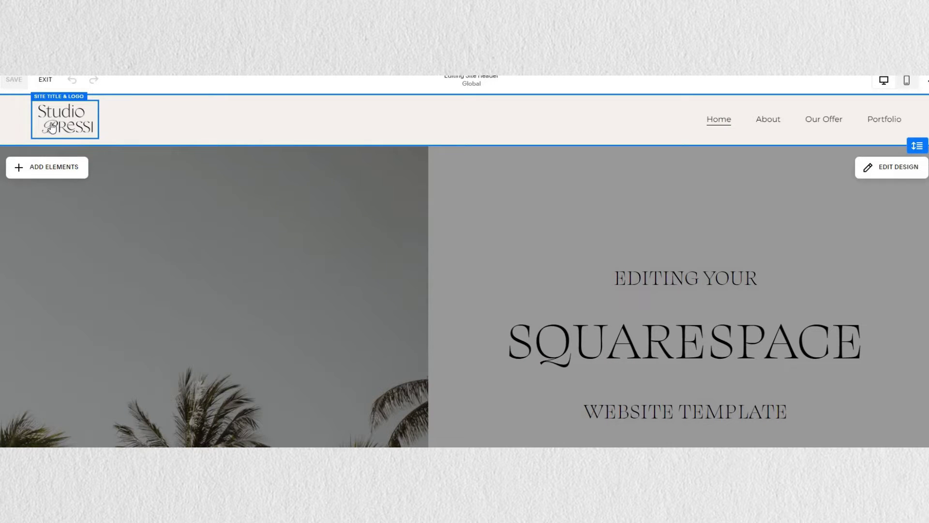
click(92, 119)
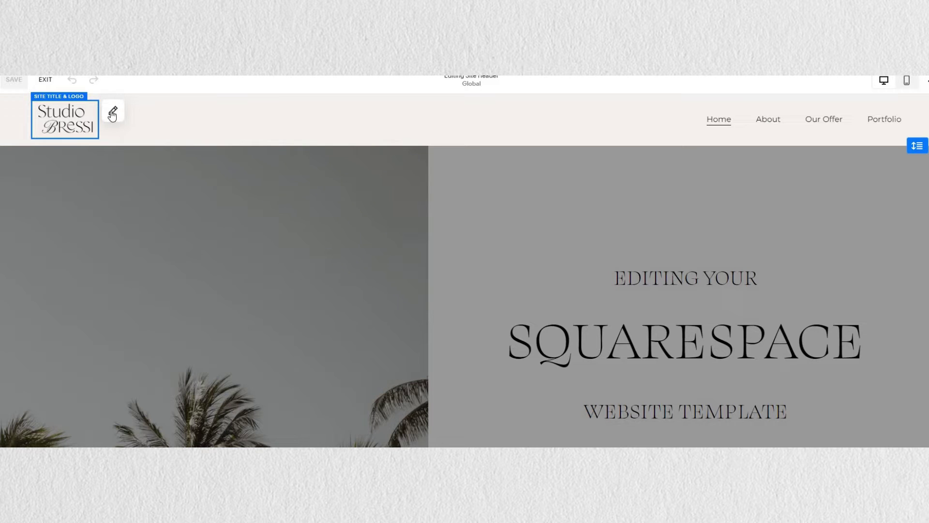
click(112, 115)
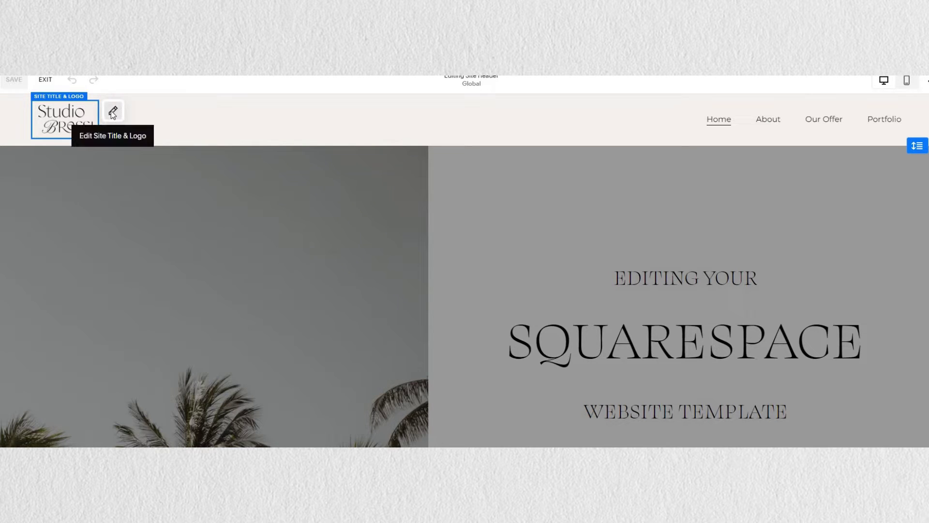
click(113, 115)
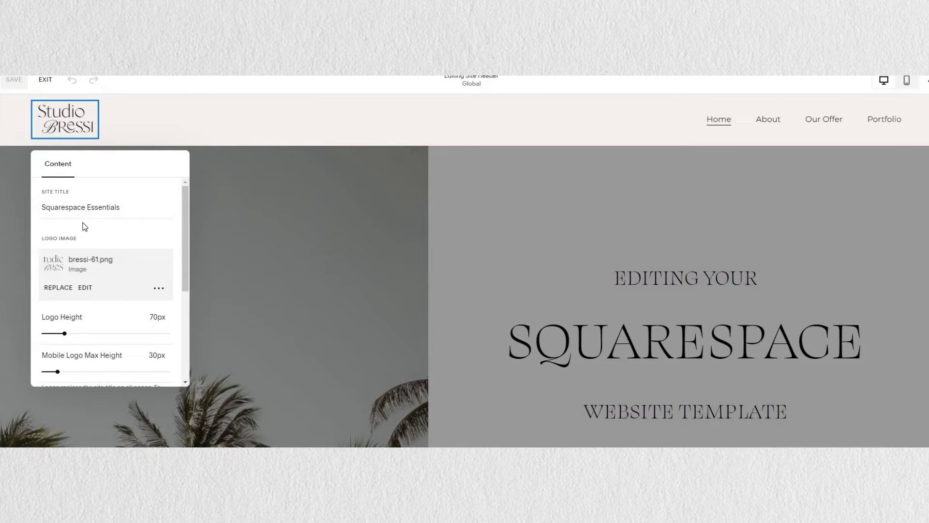
Step: Increase the header logo's height slightly and look over the mobile logo options
drag(61, 208, 127, 255)
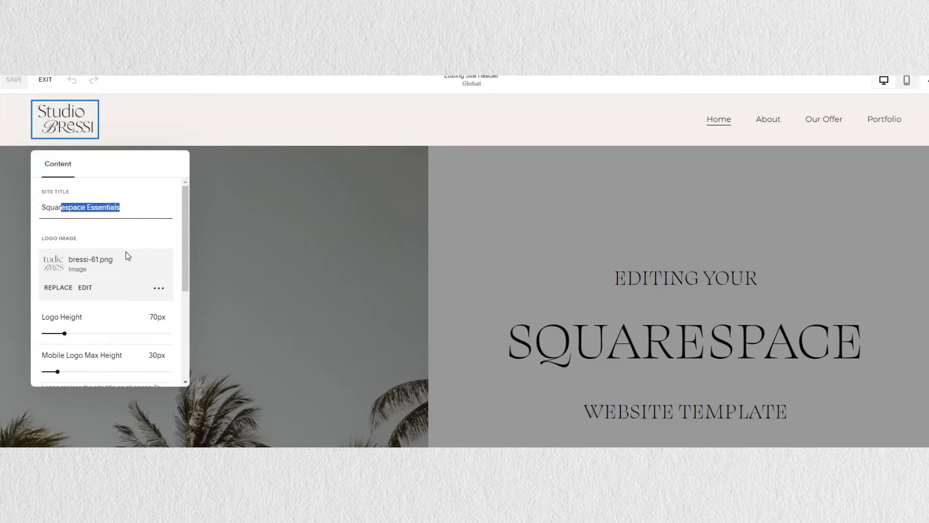
scroll(73, 198, down, 2)
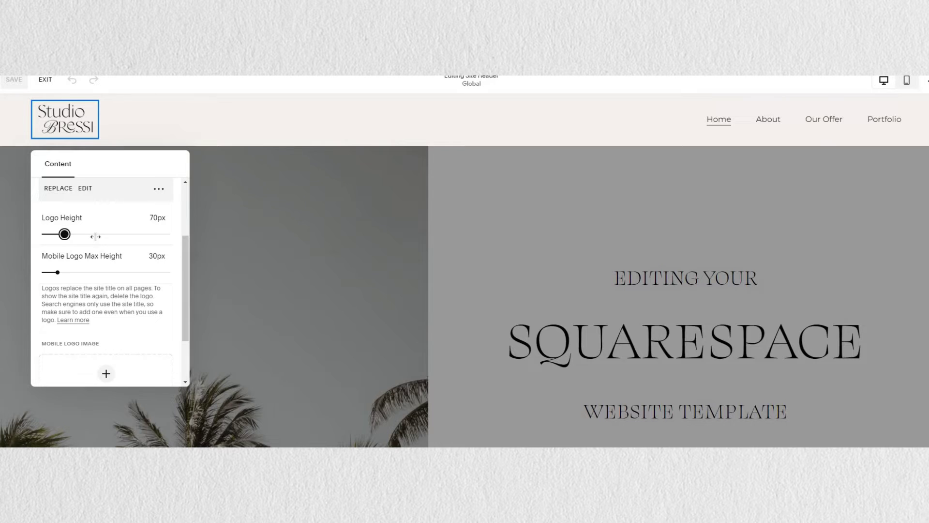
drag(96, 237, 66, 236)
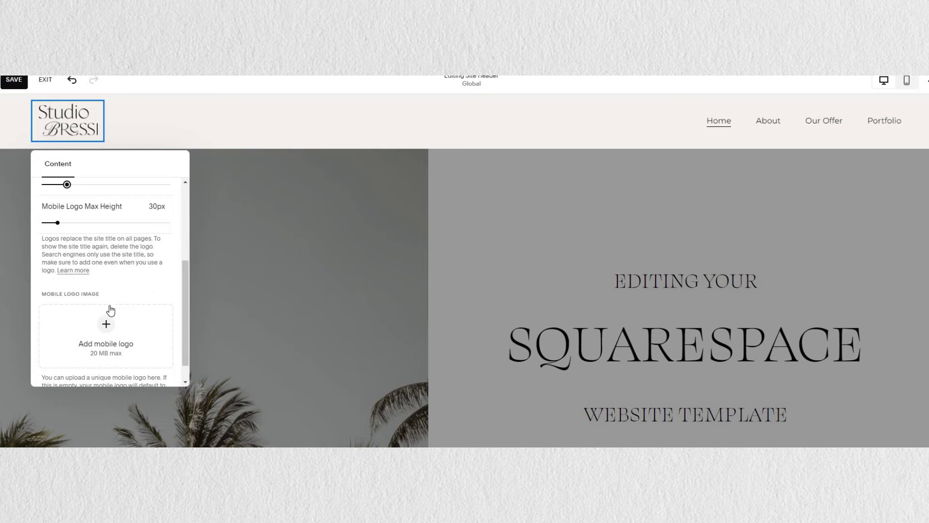
scroll(116, 281, down, 1)
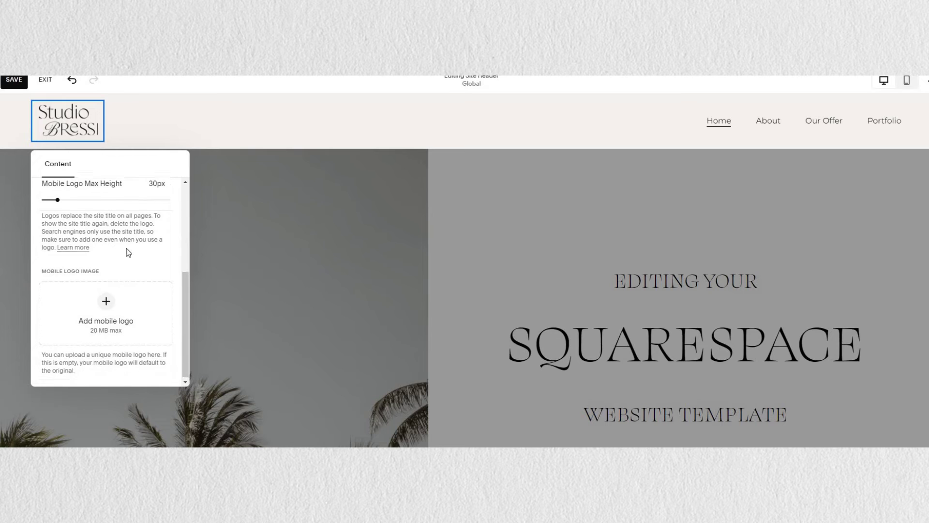
click(505, 139)
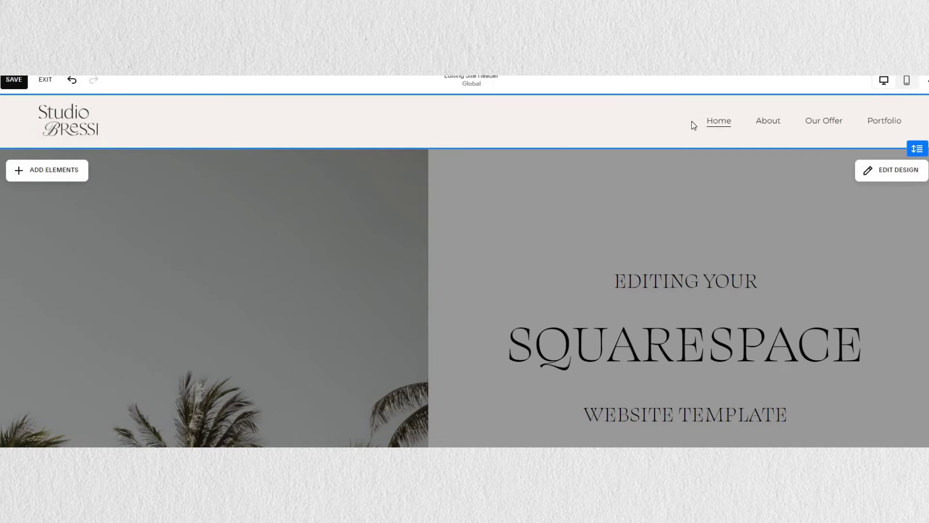
Step: Review the pages and their order in the header's navigation settings
click(753, 113)
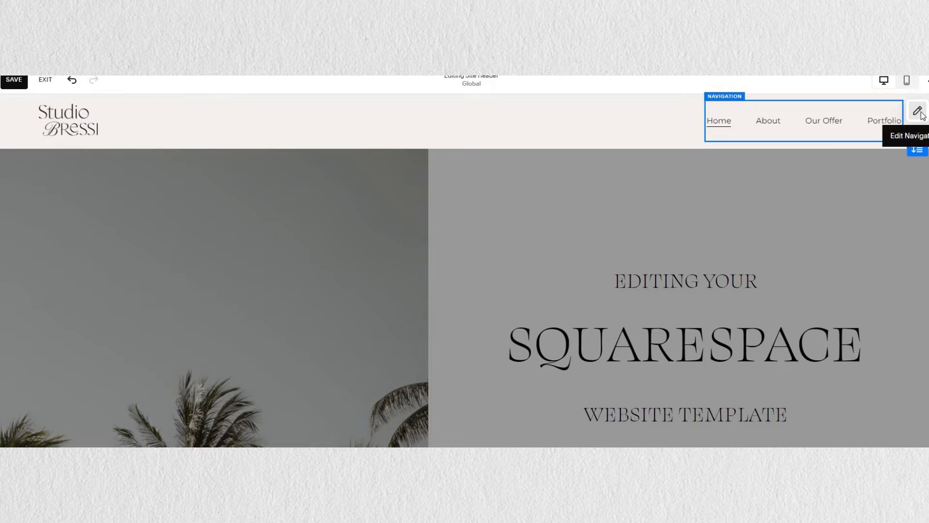
click(918, 113)
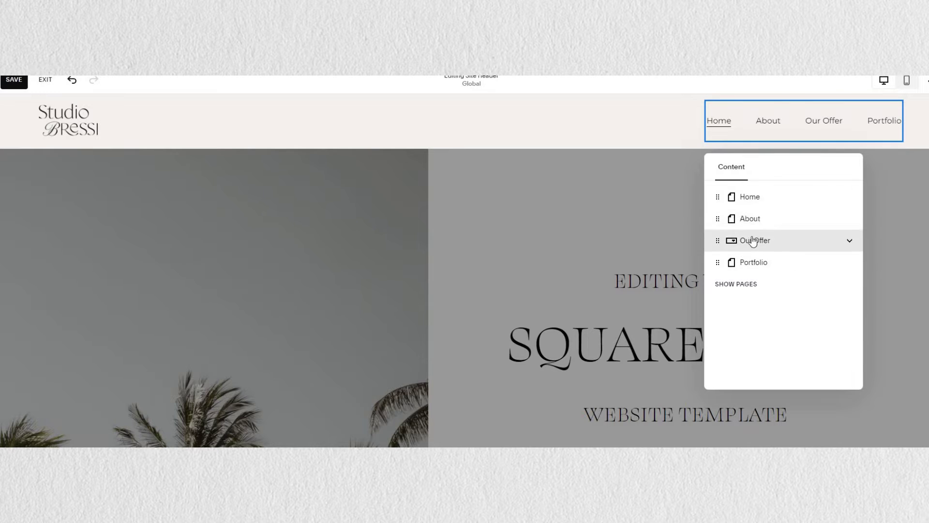
drag(752, 240, 711, 274)
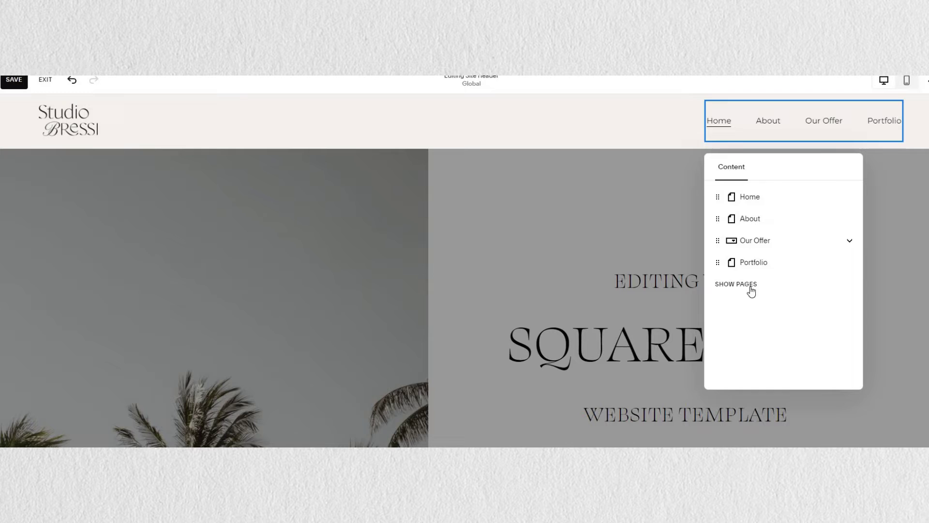
click(668, 128)
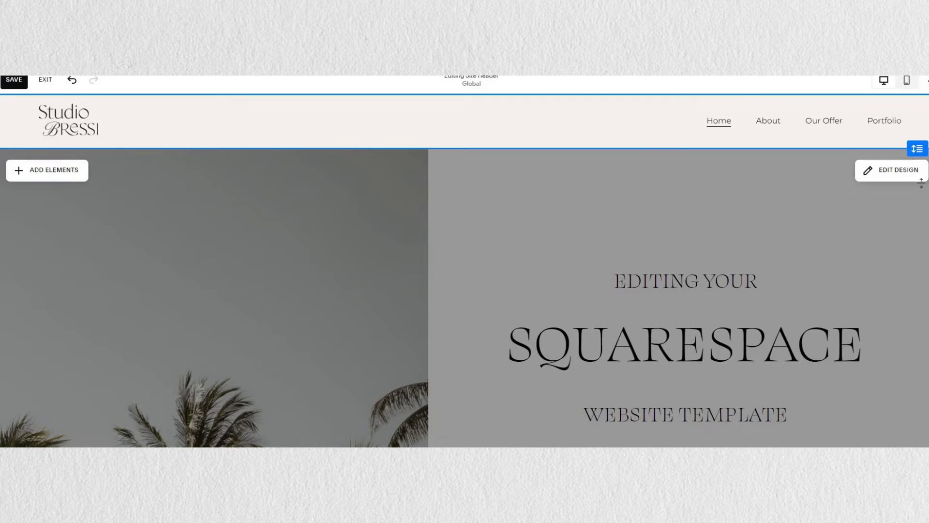
Step: Reduce the header's height slightly and add the Button, Social Links and Cart elements to it
mouse_move(921, 183)
mouse_down()
mouse_move(923, 204)
mouse_move(921, 153)
mouse_move(922, 173)
mouse_up()
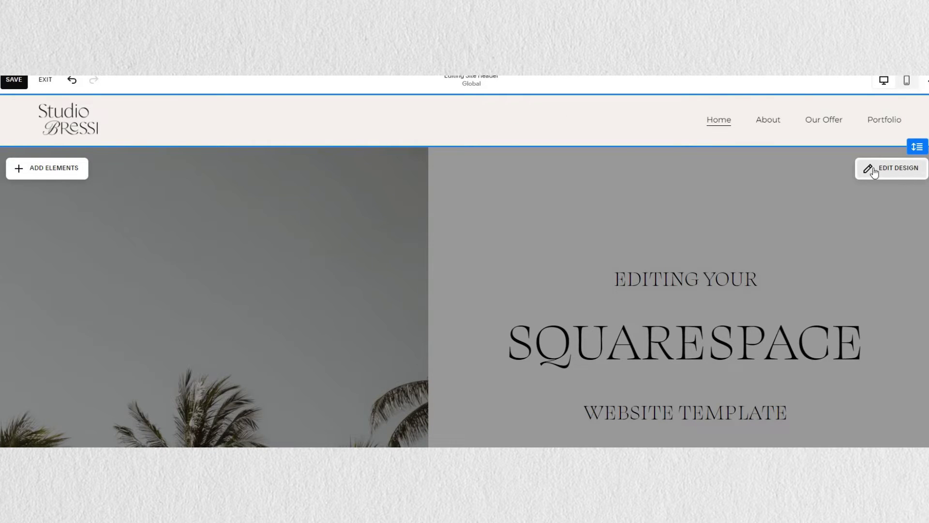
click(78, 171)
click(163, 204)
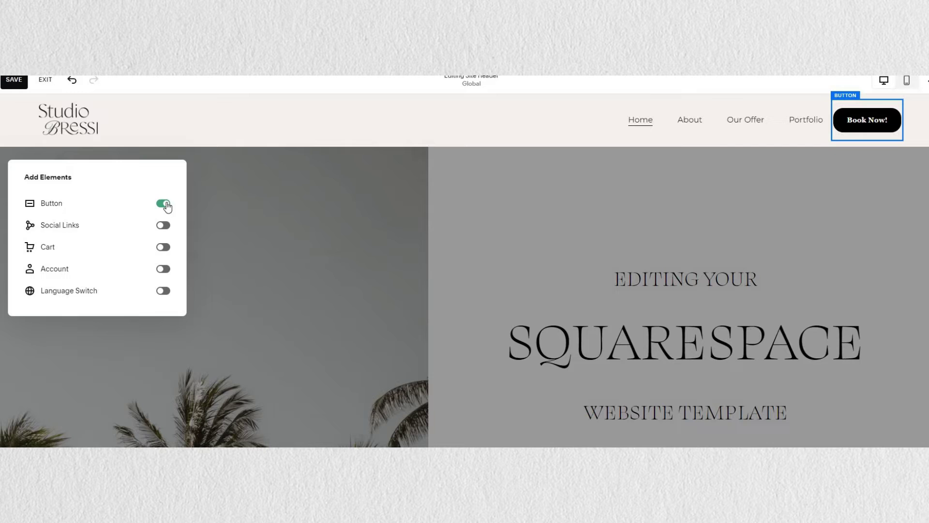
click(165, 226)
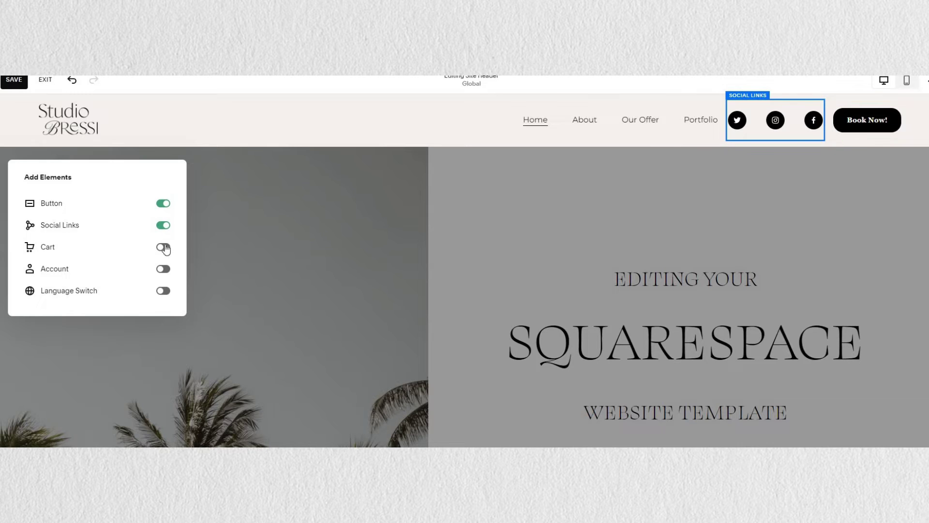
click(163, 248)
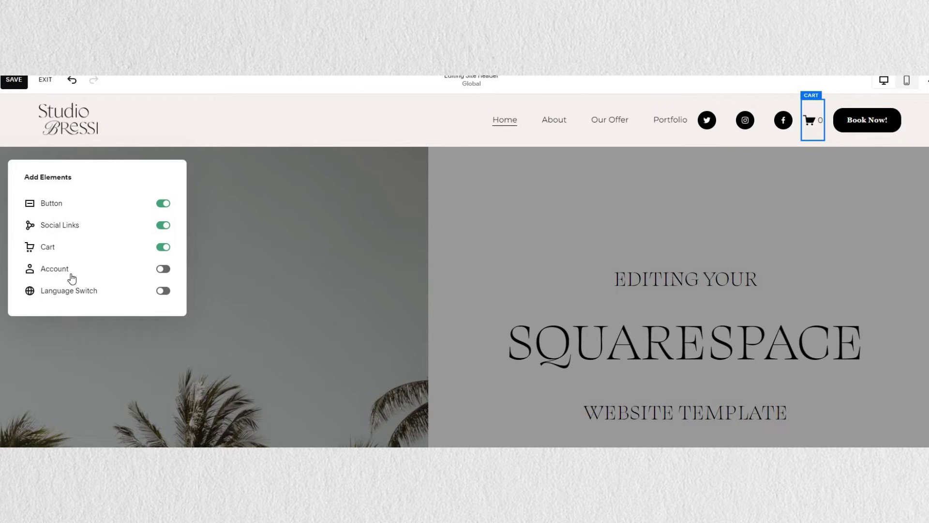
click(624, 141)
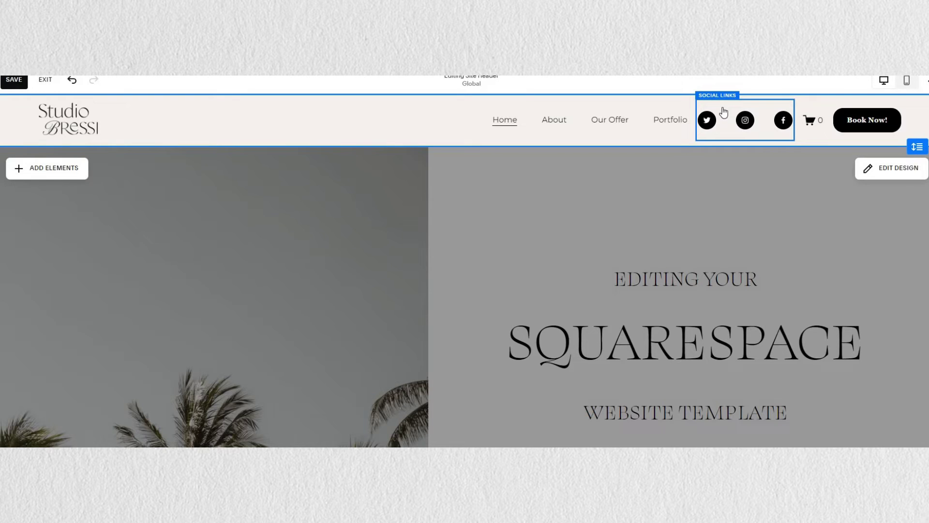
Step: Set the header's social icons to no border and a size of 18px
click(727, 116)
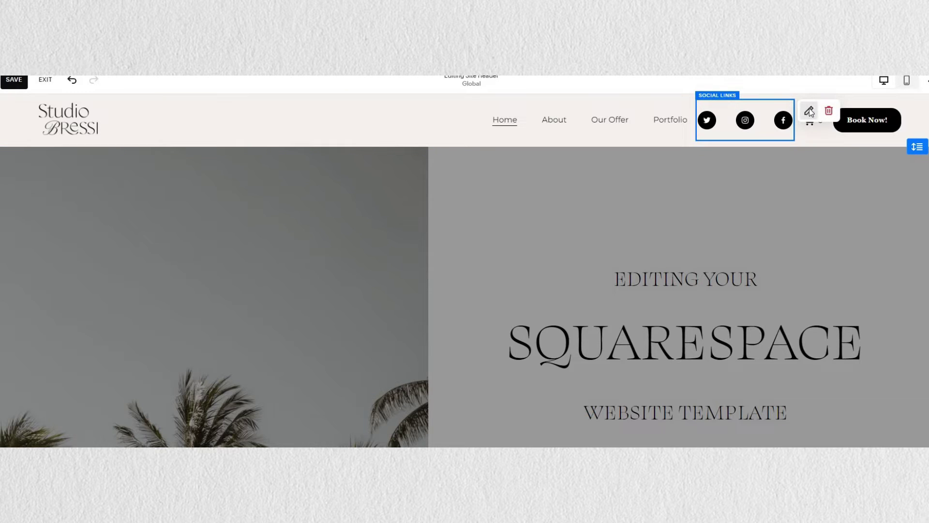
click(808, 111)
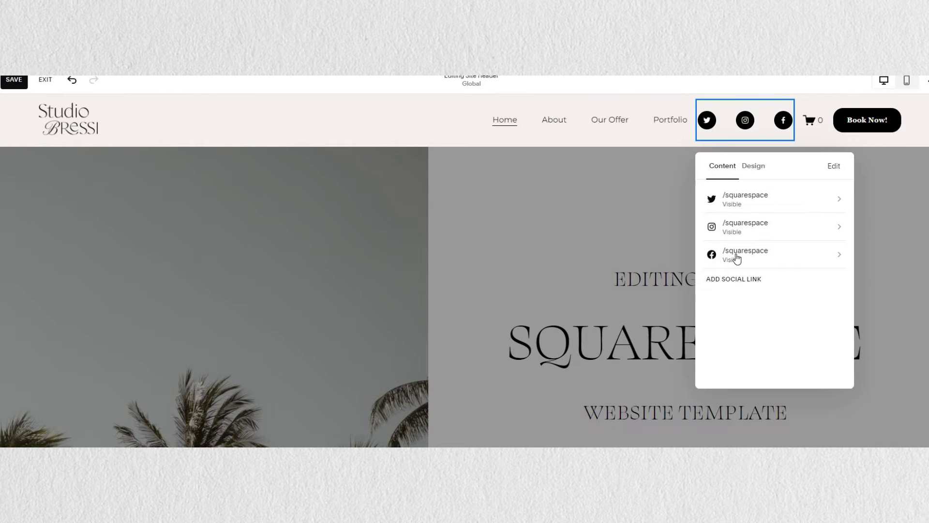
click(746, 167)
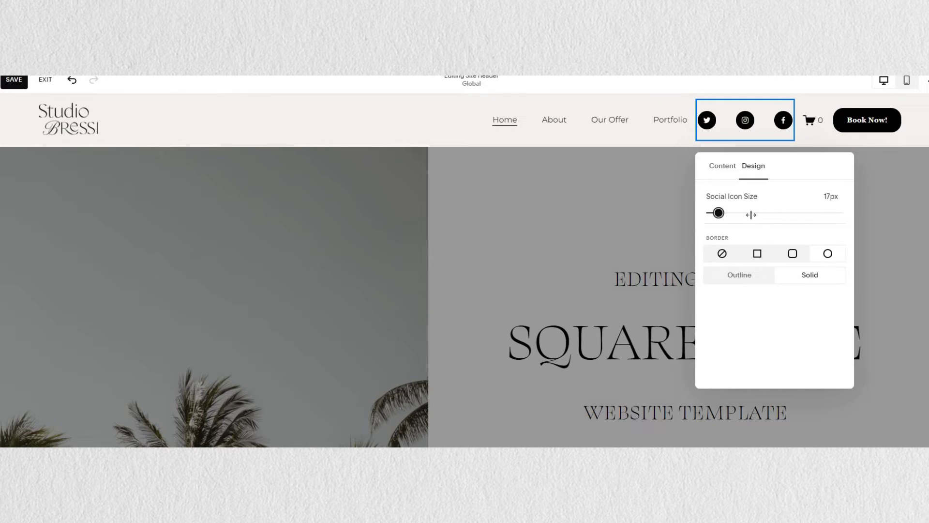
drag(751, 214, 713, 213)
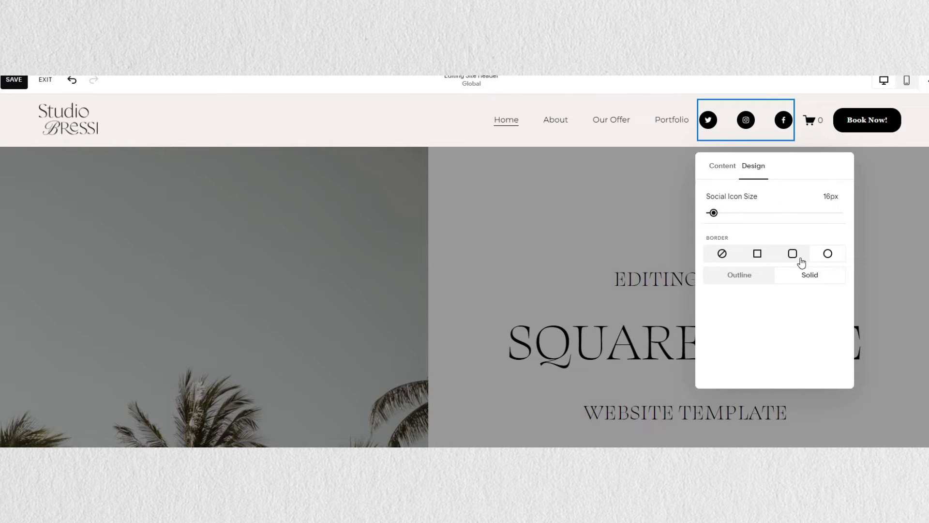
click(736, 273)
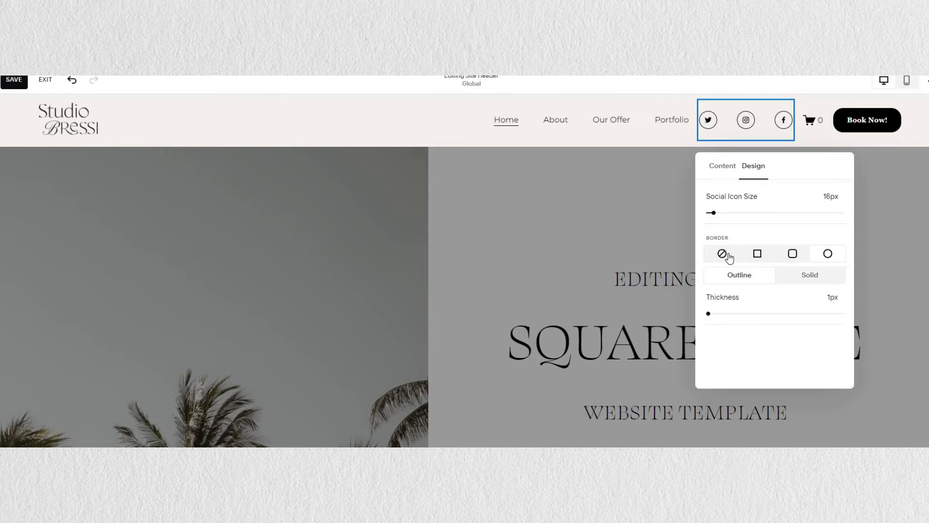
click(722, 253)
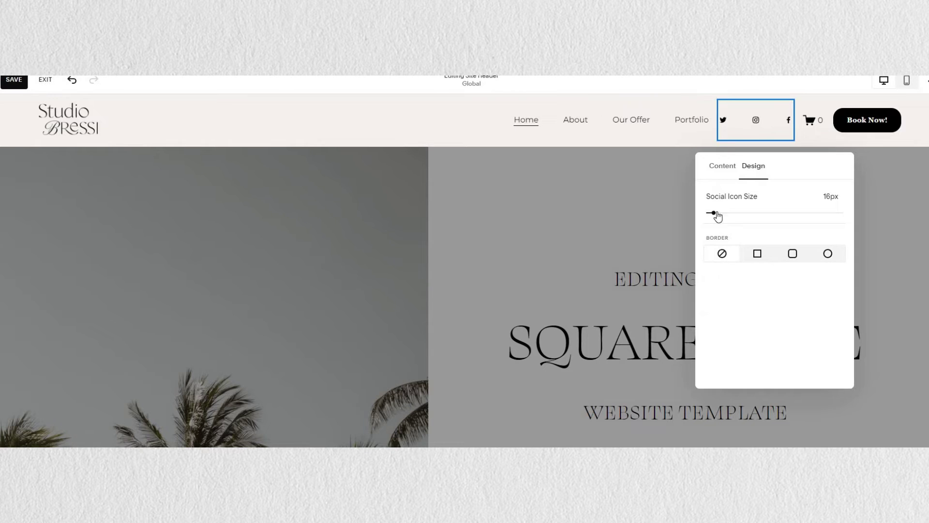
drag(739, 213, 723, 213)
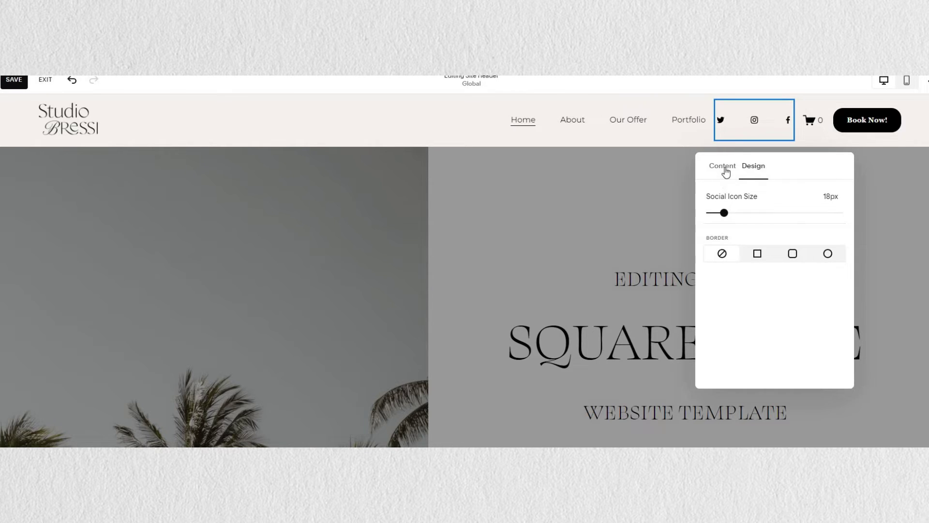
click(725, 170)
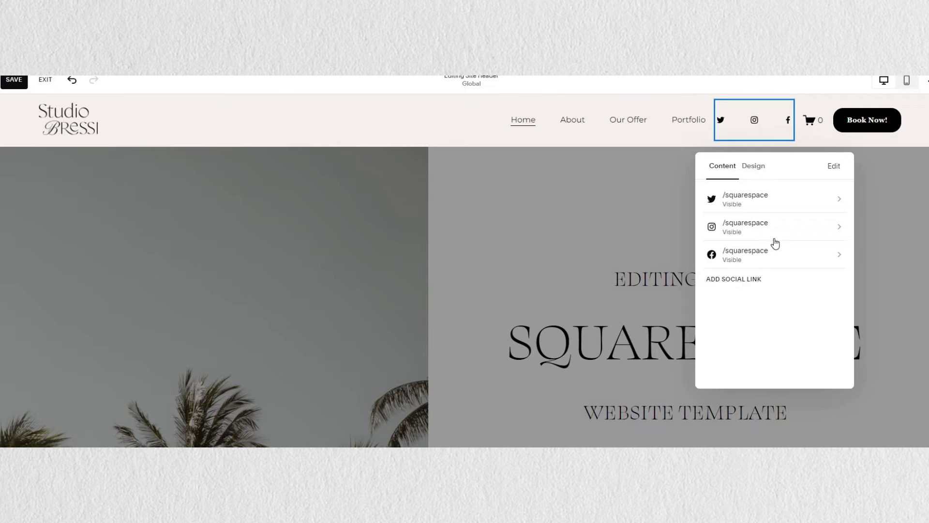
Step: Leave the social links settings and open the header cart's design settings
click(813, 117)
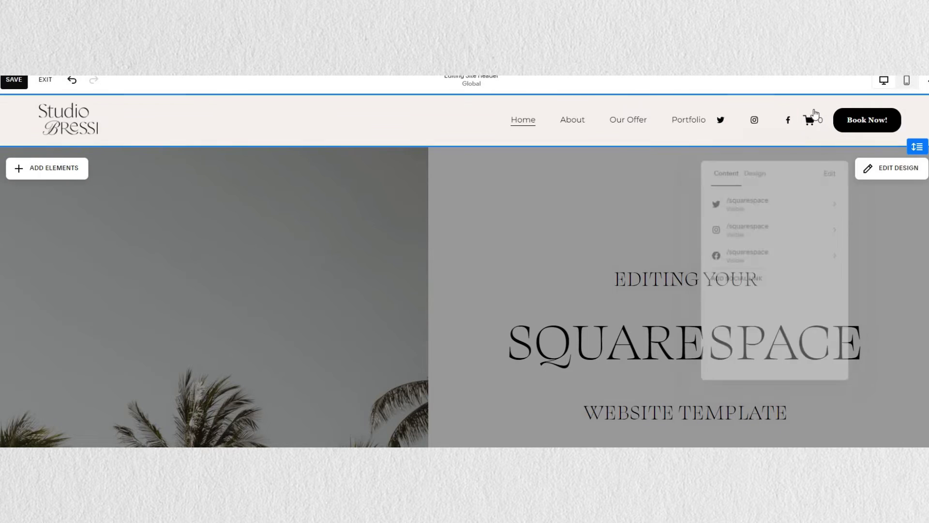
click(822, 112)
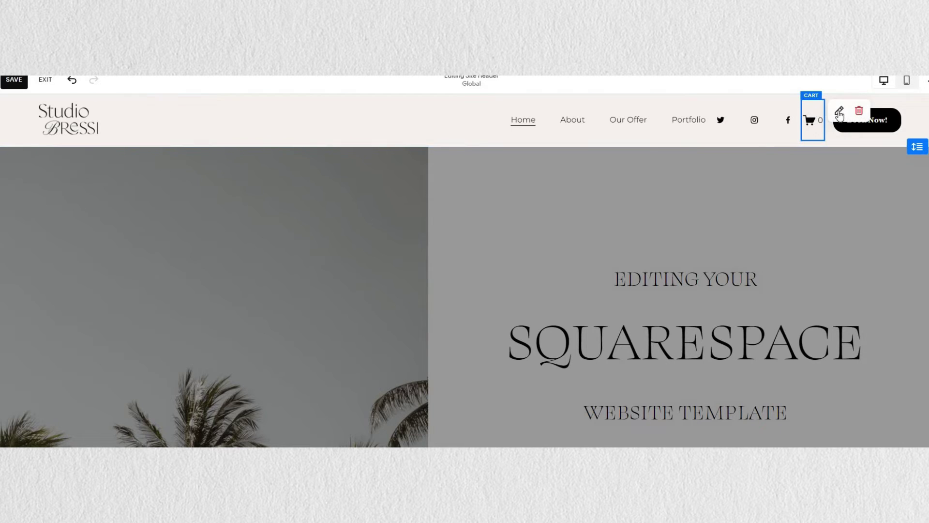
click(839, 112)
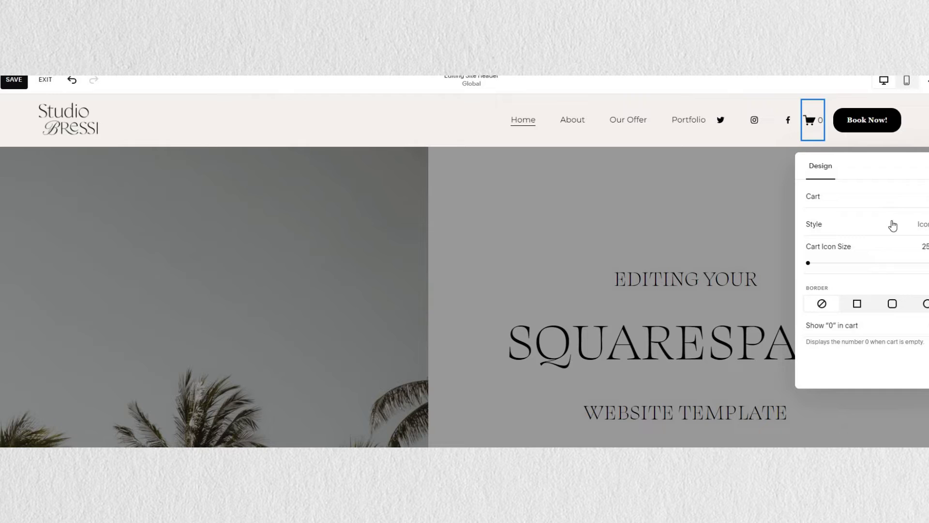
Step: Try shopping bag styles for the cart icon and return it to the solid shopping cart
click(896, 231)
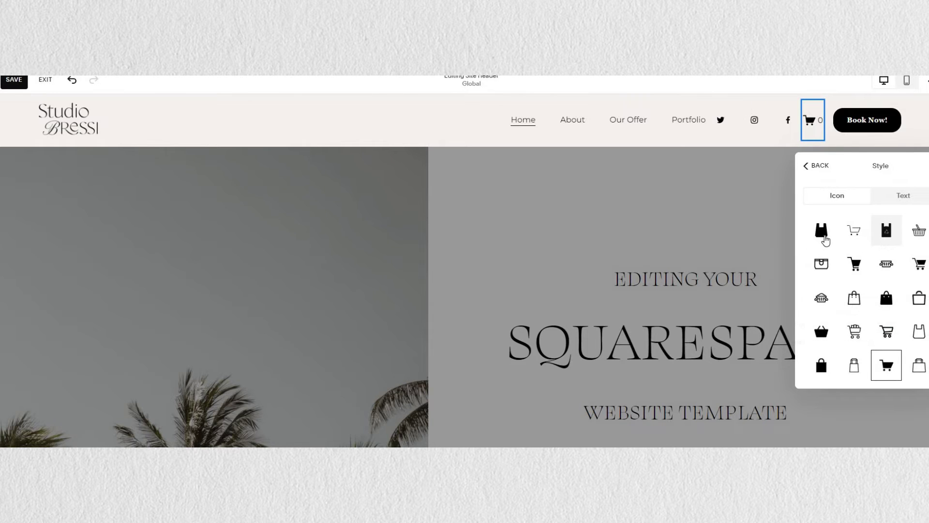
click(854, 298)
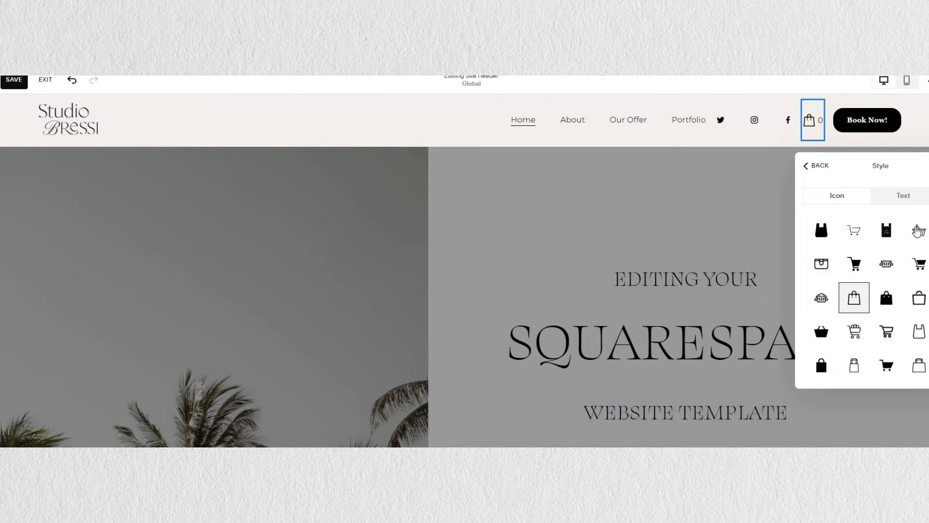
click(917, 296)
click(887, 366)
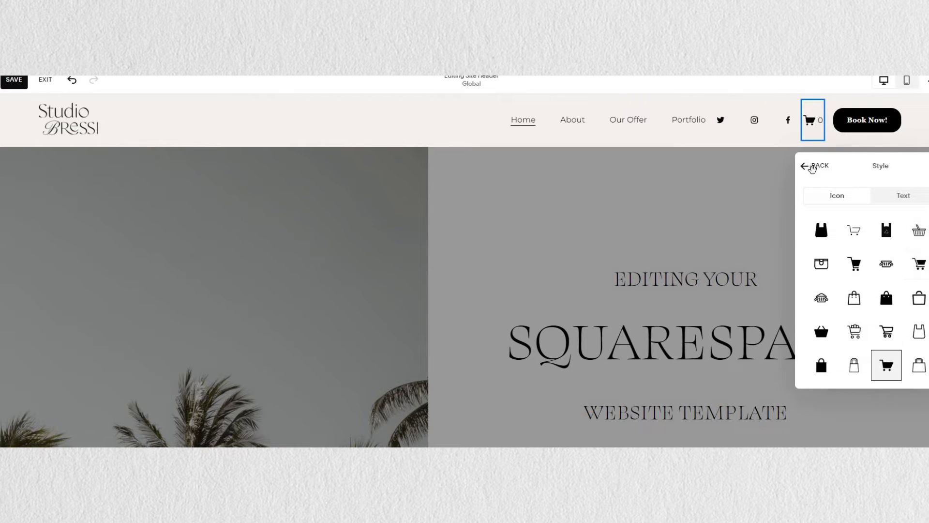
click(807, 165)
Step: Set the cart icon size to 28 and switch the Show "0" in cart option off and back on
click(879, 263)
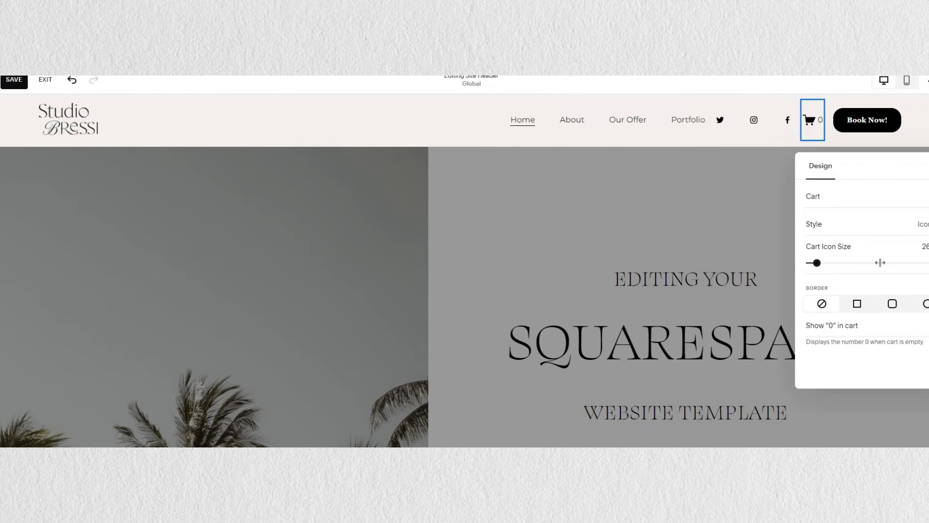
click(833, 263)
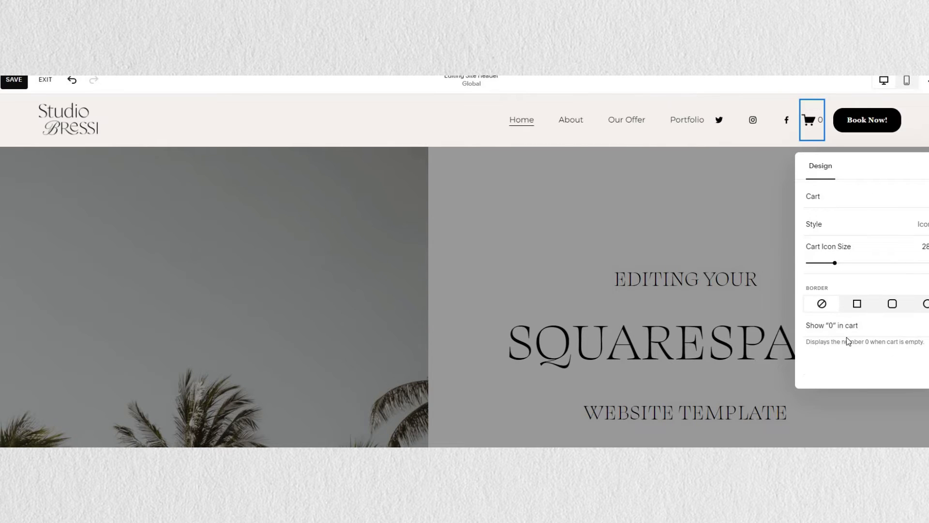
click(923, 328)
click(923, 327)
click(786, 141)
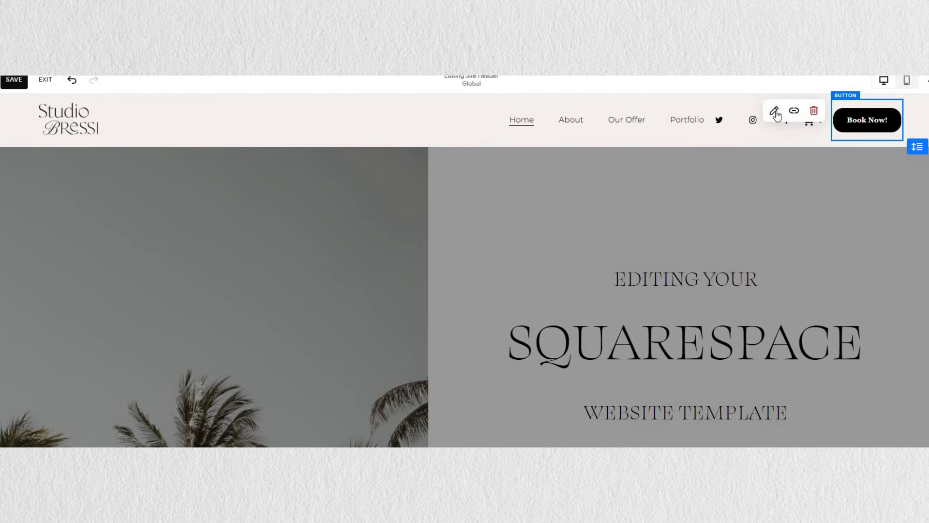
Step: Remove the link from the header's Book Now! button and attach the Contact page (/contact) to it as a URL link
click(774, 111)
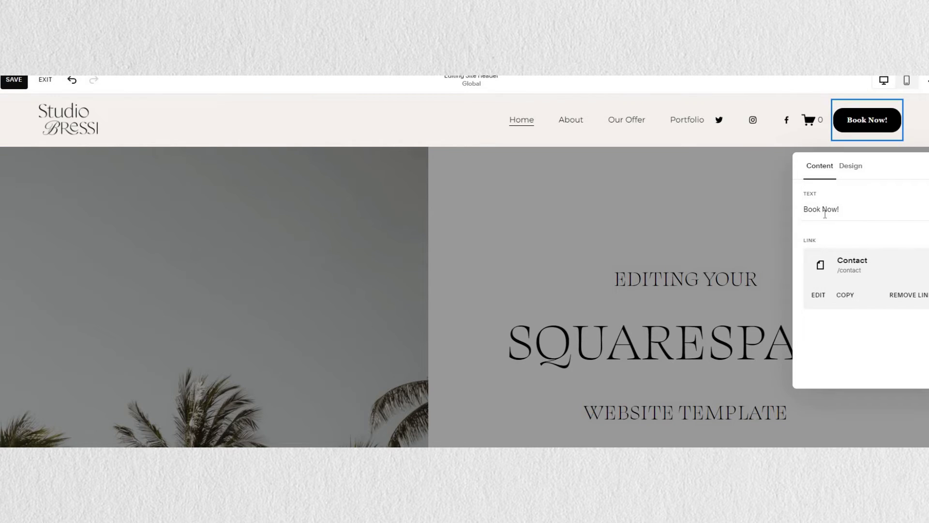
click(821, 209)
triple_click(849, 212)
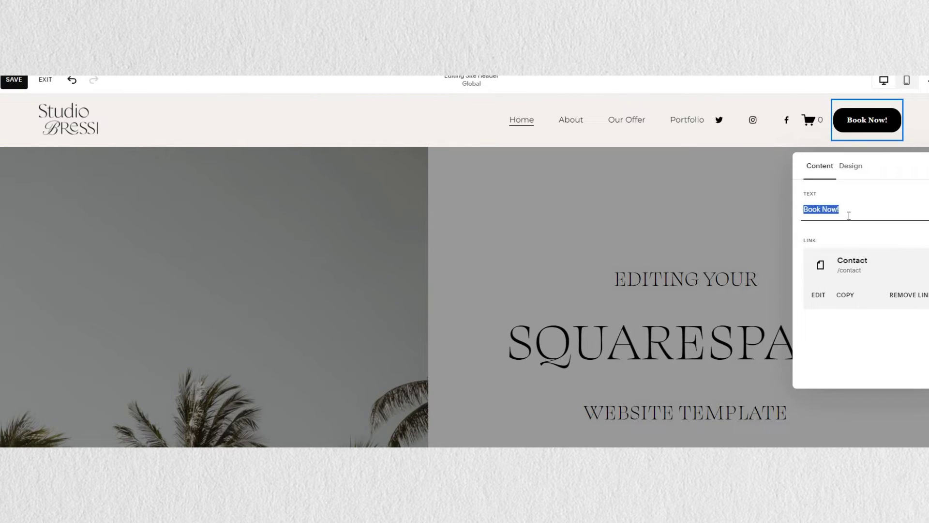
click(849, 214)
click(896, 297)
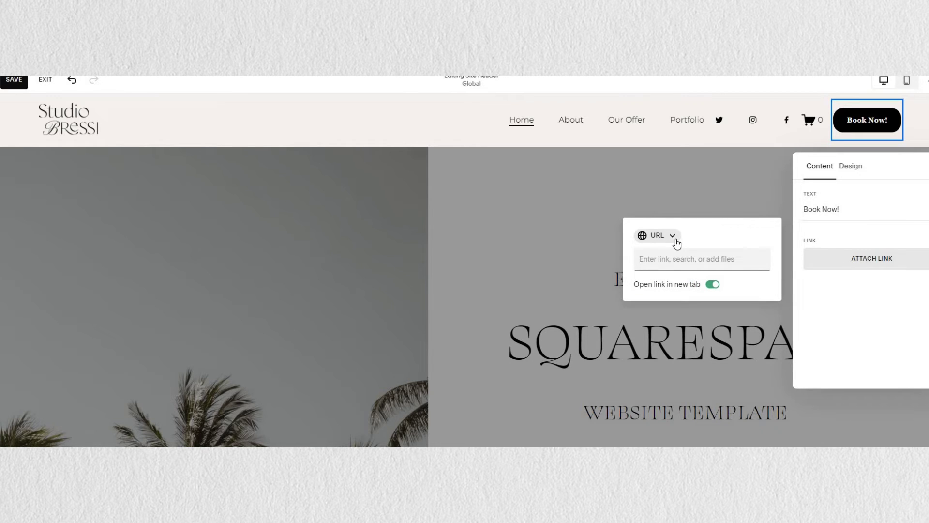
click(675, 239)
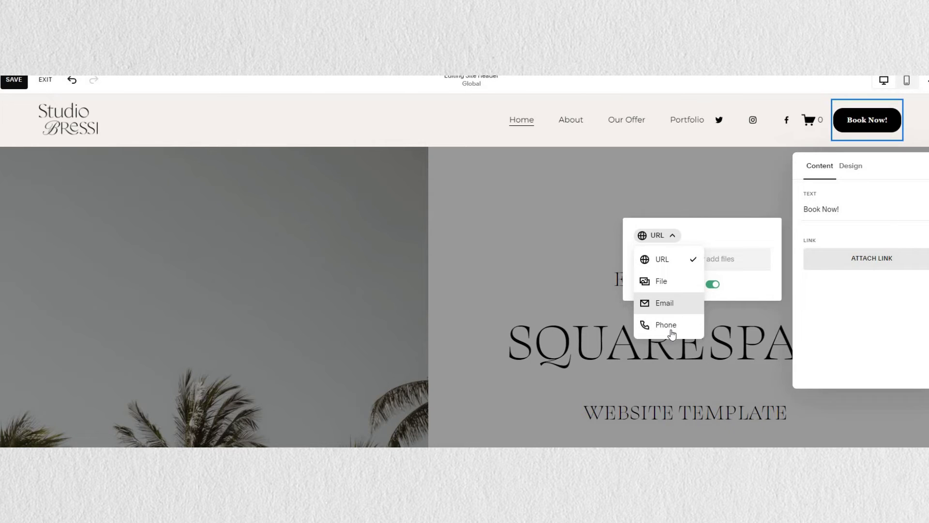
click(734, 260)
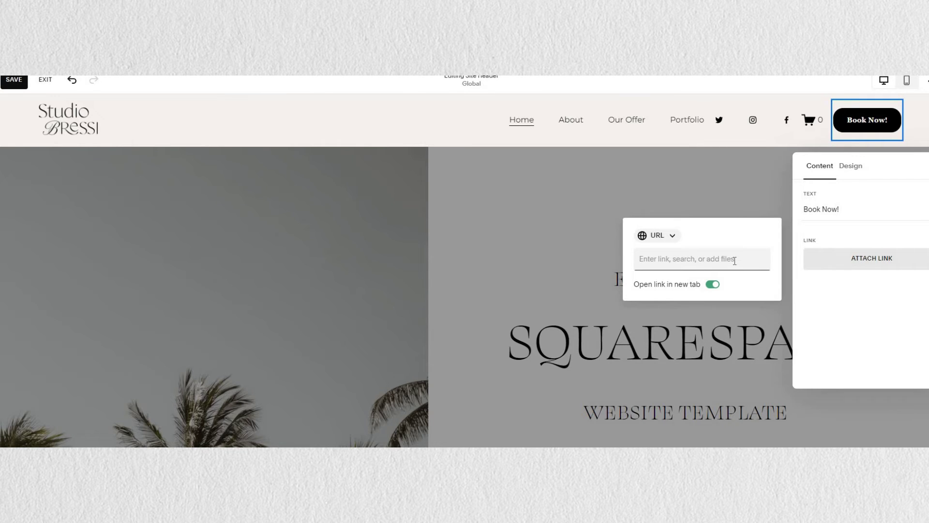
text(/)
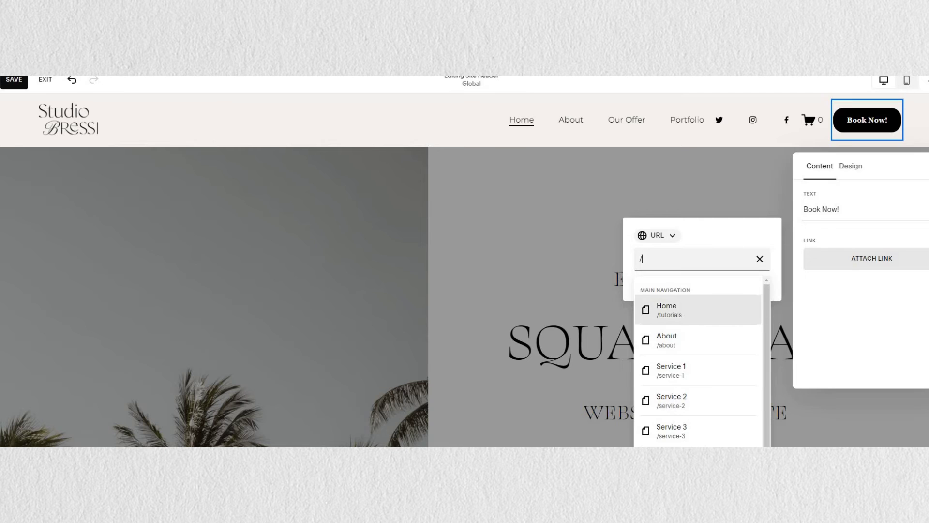
click(718, 359)
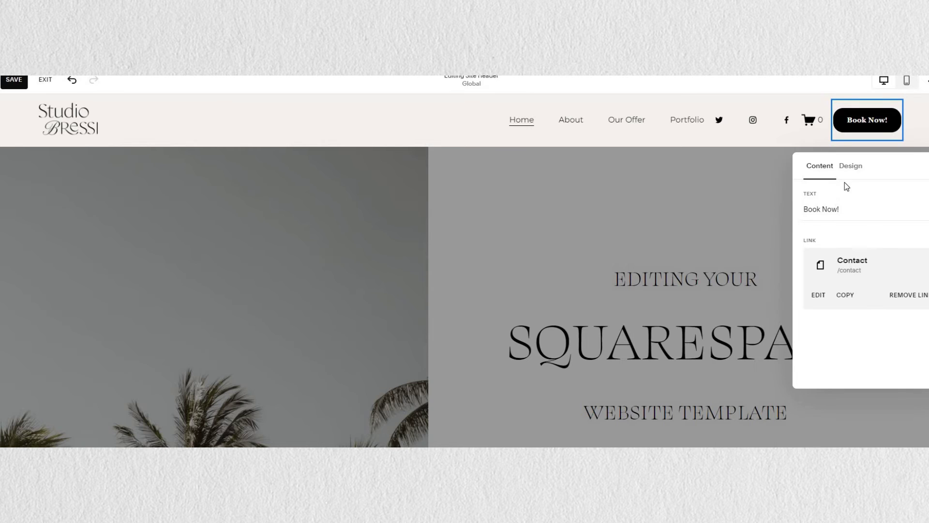
Step: Examine the primary, secondary and tertiary style options for the Book Now! button, leaving its settings without a change
click(851, 175)
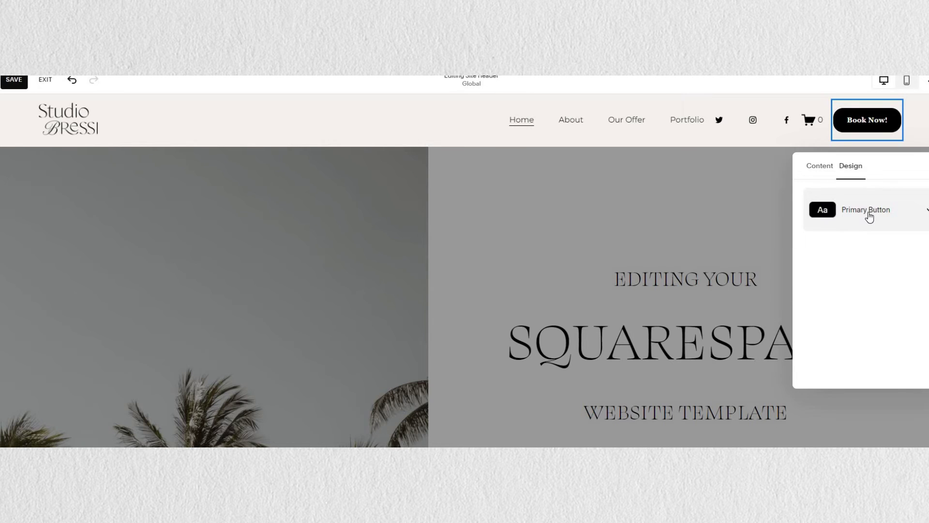
click(869, 214)
drag(852, 267, 852, 291)
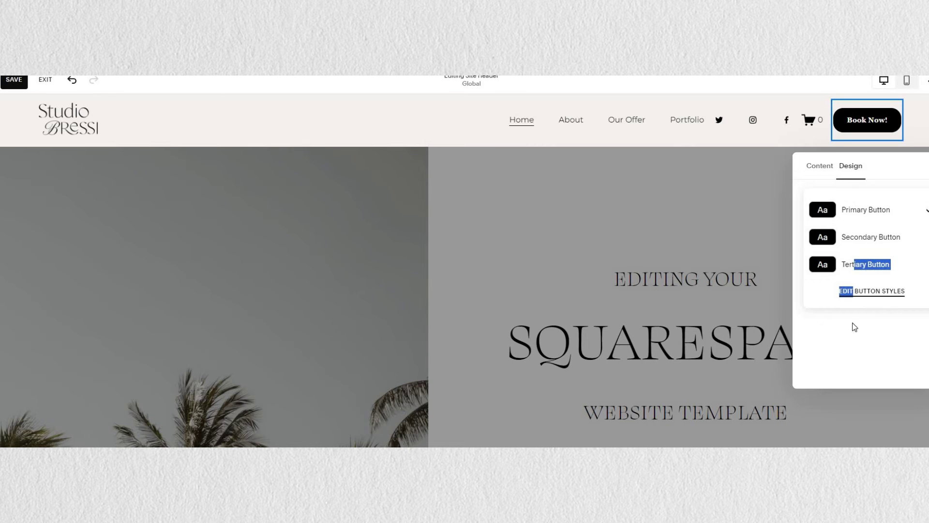
click(729, 142)
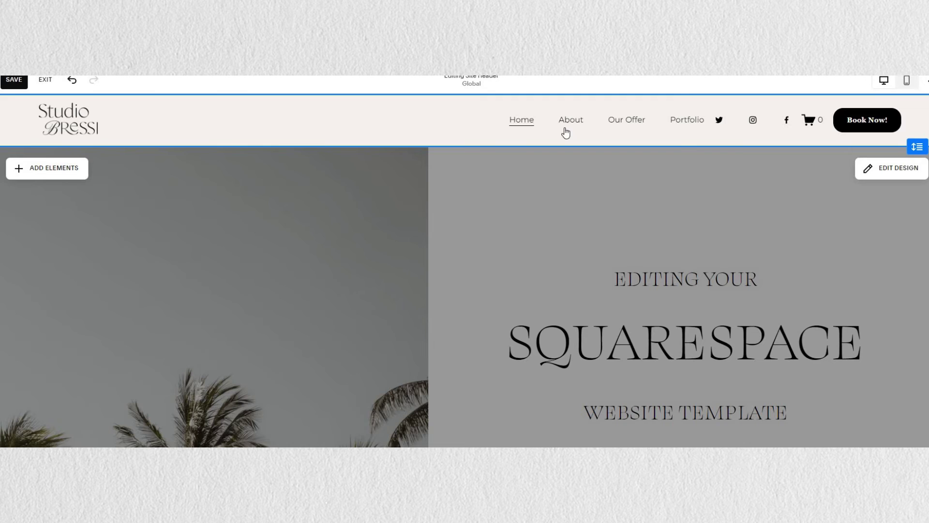
Step: Remove the social links and cart elements from the header and open the header's design settings
click(54, 170)
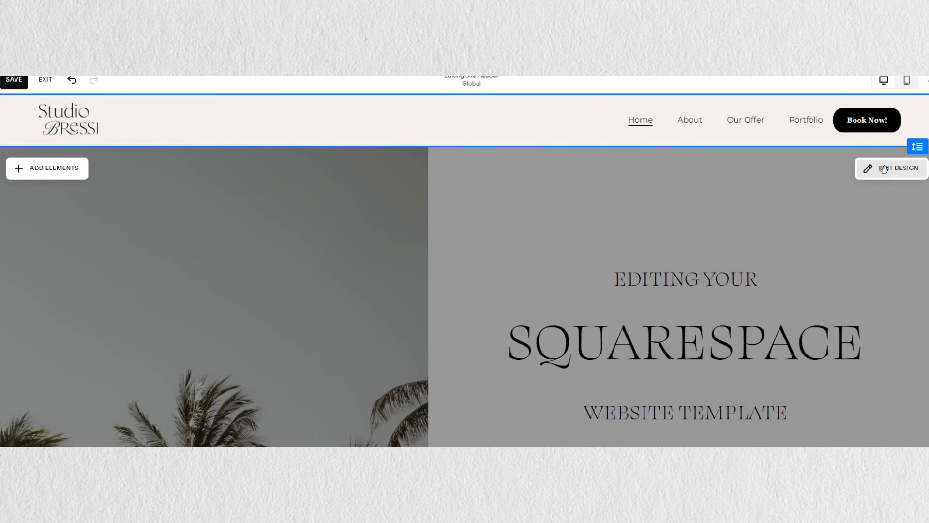
click(884, 168)
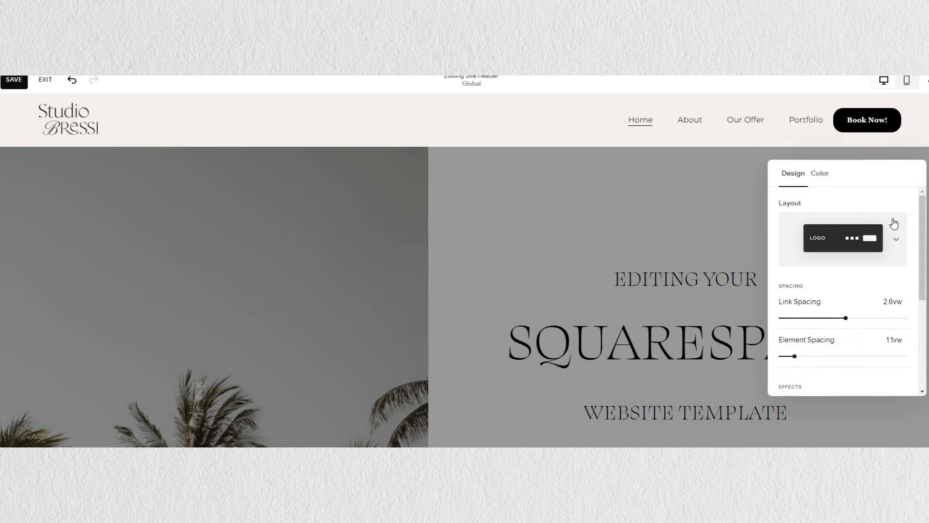
Step: Try the alternative header layouts and return to the one with the logo left and the navigation and button right
click(880, 248)
click(860, 307)
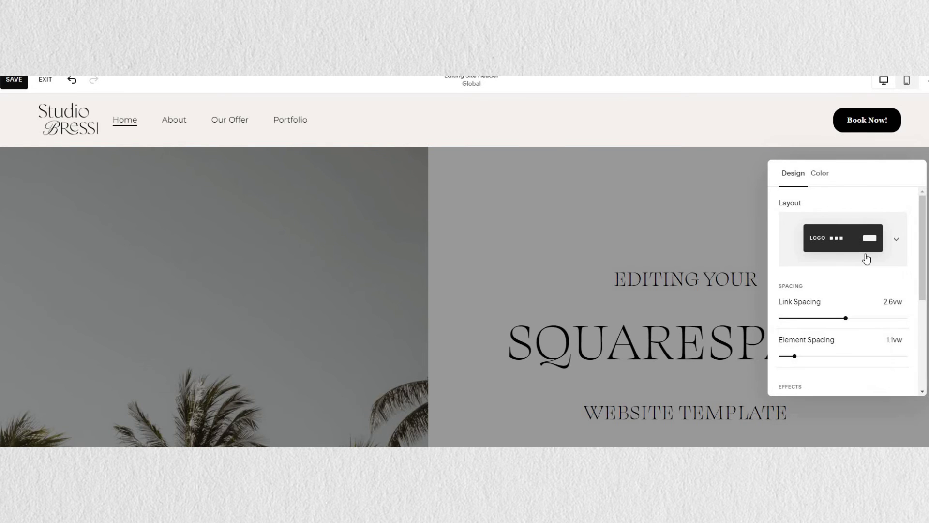
click(866, 259)
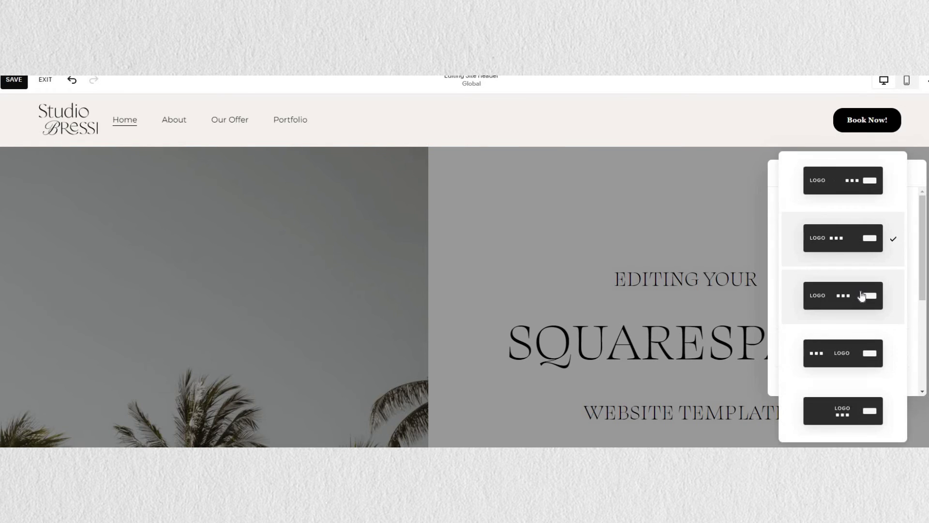
click(861, 296)
click(862, 254)
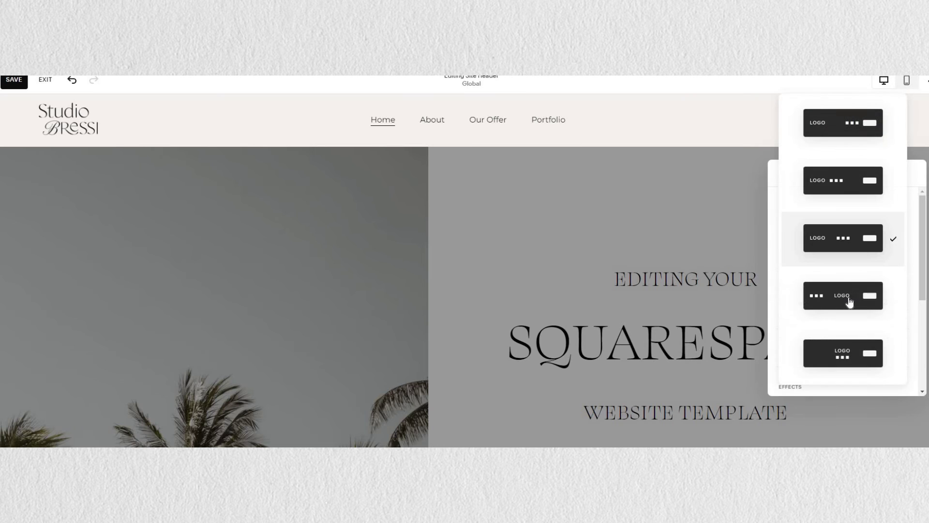
click(849, 302)
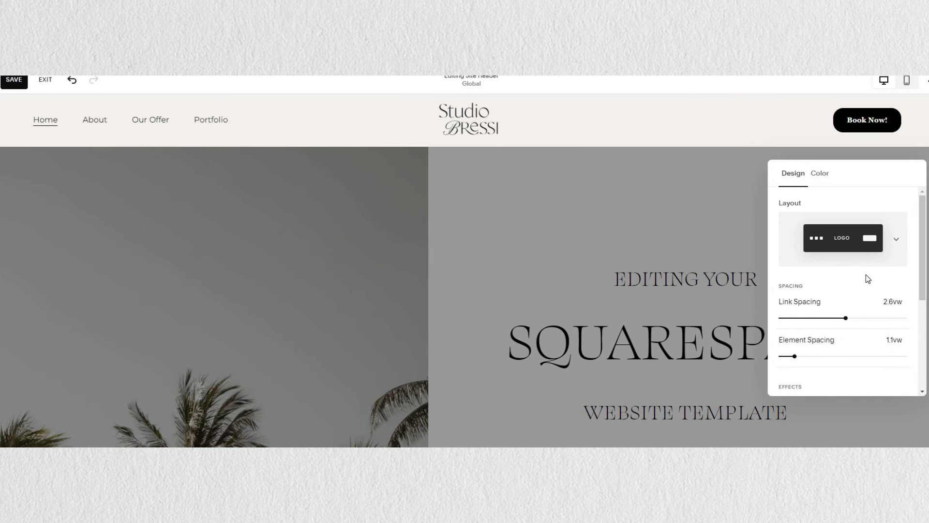
click(843, 238)
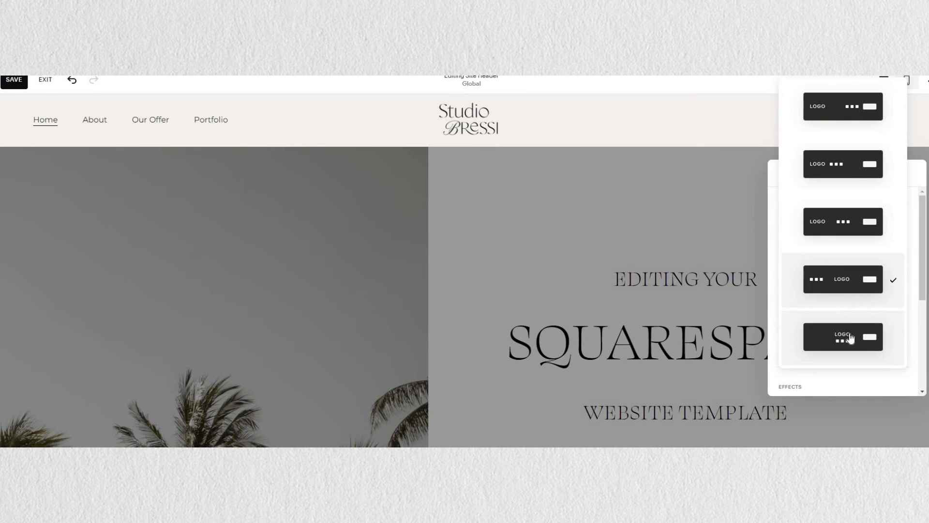
click(851, 316)
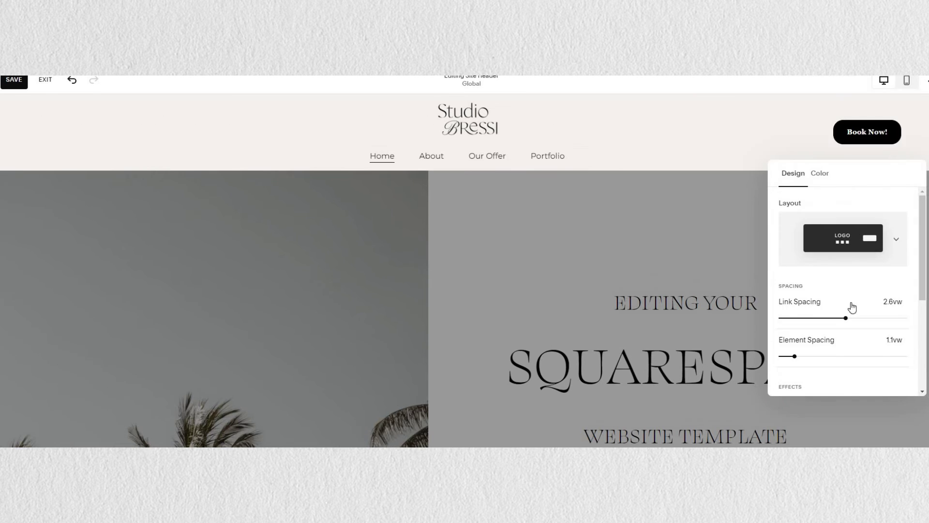
click(859, 240)
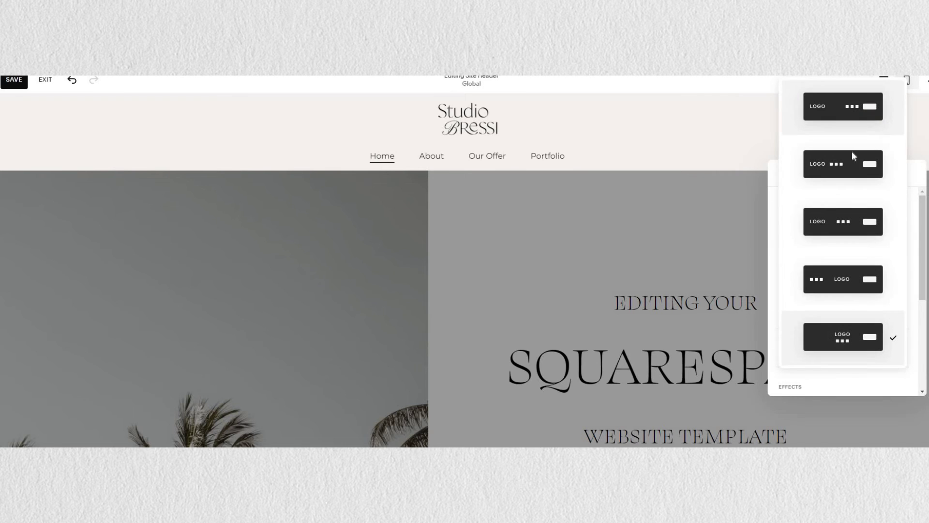
key(Return)
Step: Set the header's link spacing to 1.6vw and its element spacing to 5.6vw
drag(882, 316, 821, 321)
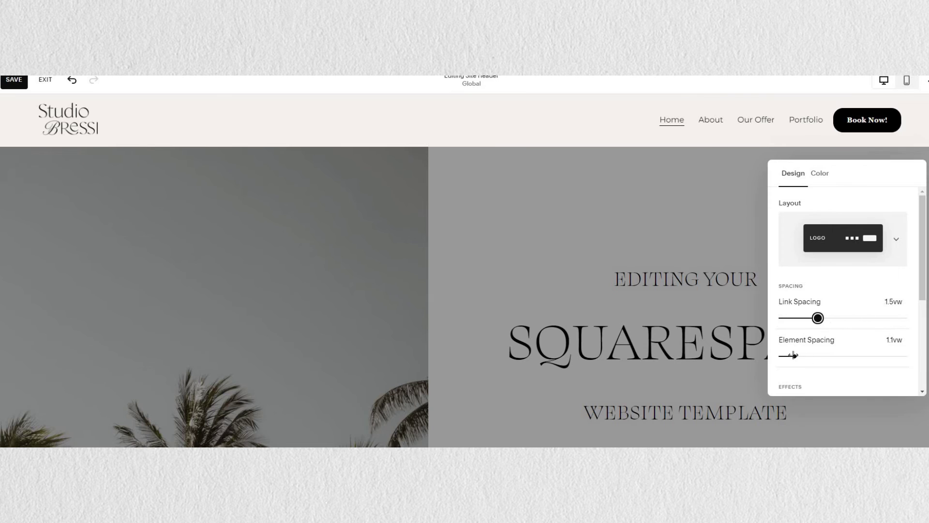
drag(794, 355, 850, 356)
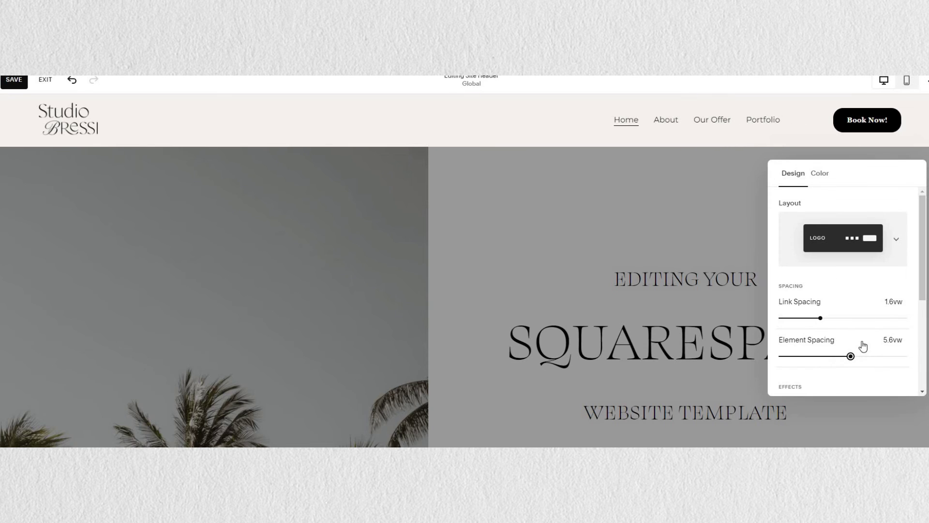
Step: Give the header a bottom-only border with S thickness, trying red #F22828 and settling on black
scroll(847, 294, down, 2)
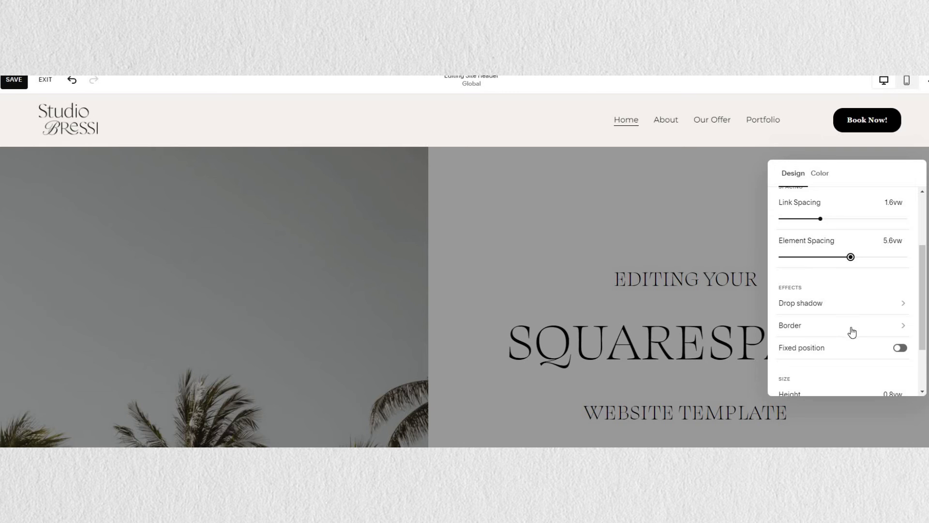
scroll(851, 332, down, 1)
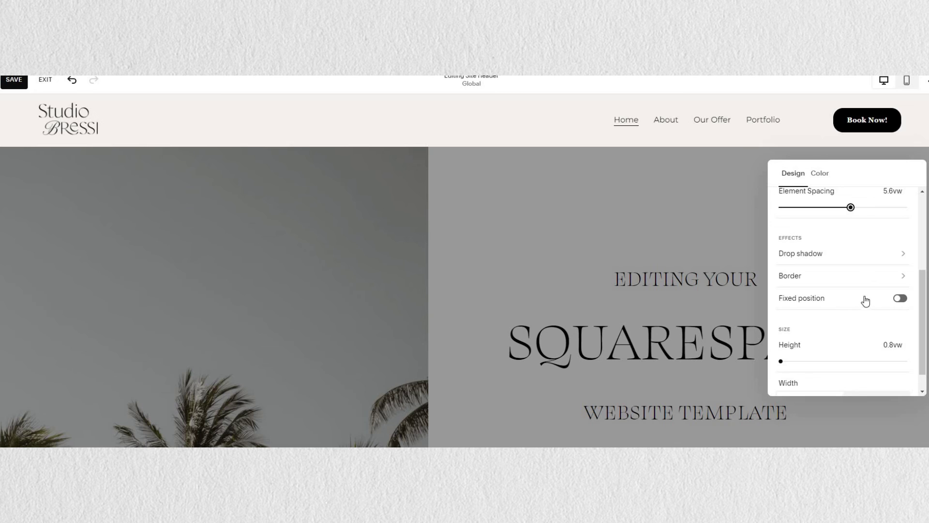
click(866, 284)
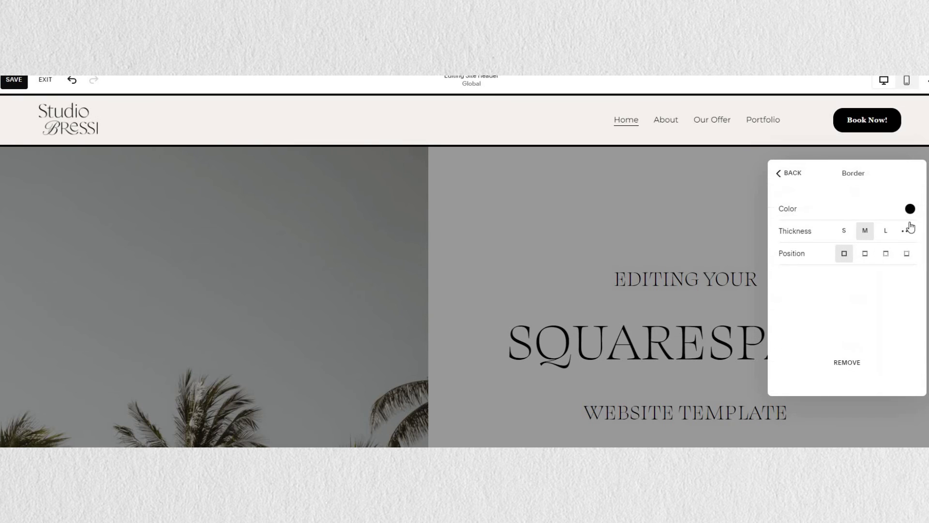
click(906, 253)
click(843, 230)
click(906, 213)
click(914, 138)
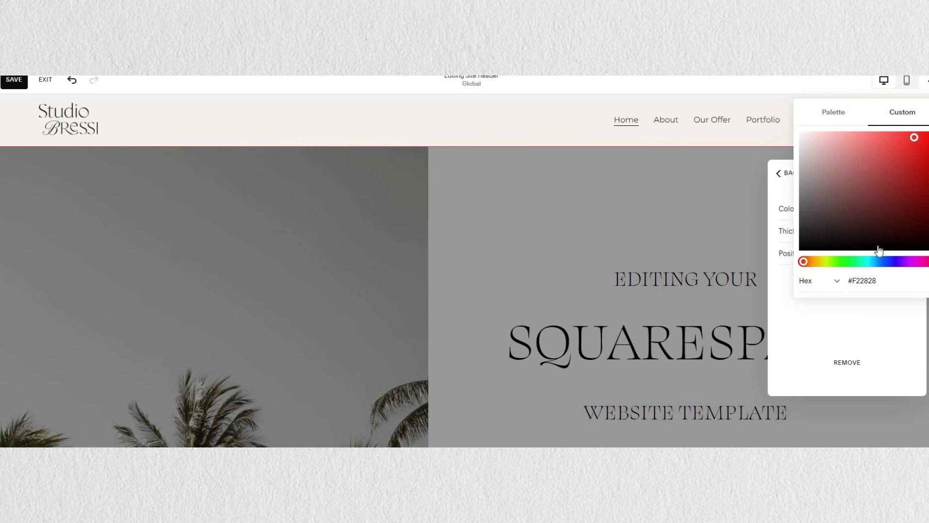
click(849, 167)
click(816, 335)
click(910, 211)
click(890, 251)
click(871, 320)
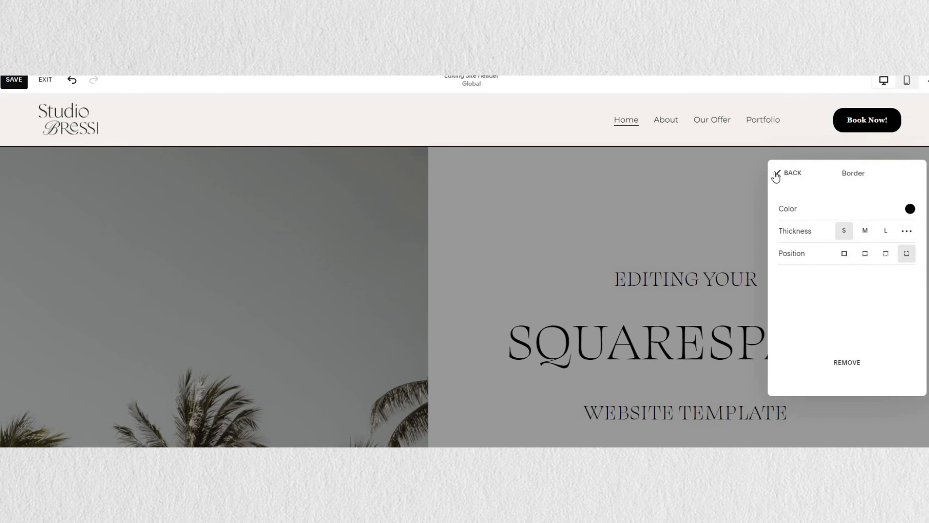
click(778, 175)
Step: Add a drop shadow to the header with a 16px spread and a black color
scroll(861, 309, down, 3)
click(898, 255)
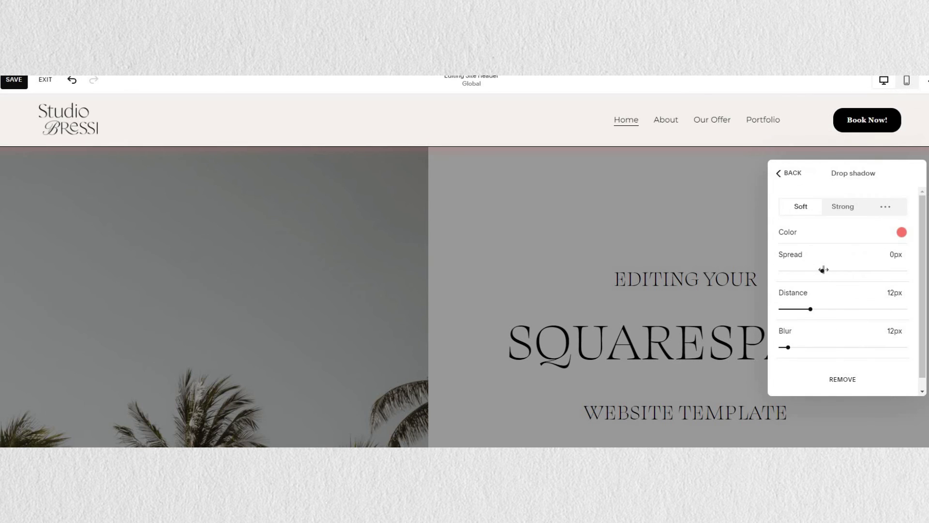
mouse_move(823, 270)
mouse_down()
mouse_move(868, 271)
mouse_move(833, 270)
mouse_up()
click(902, 235)
click(802, 283)
click(638, 173)
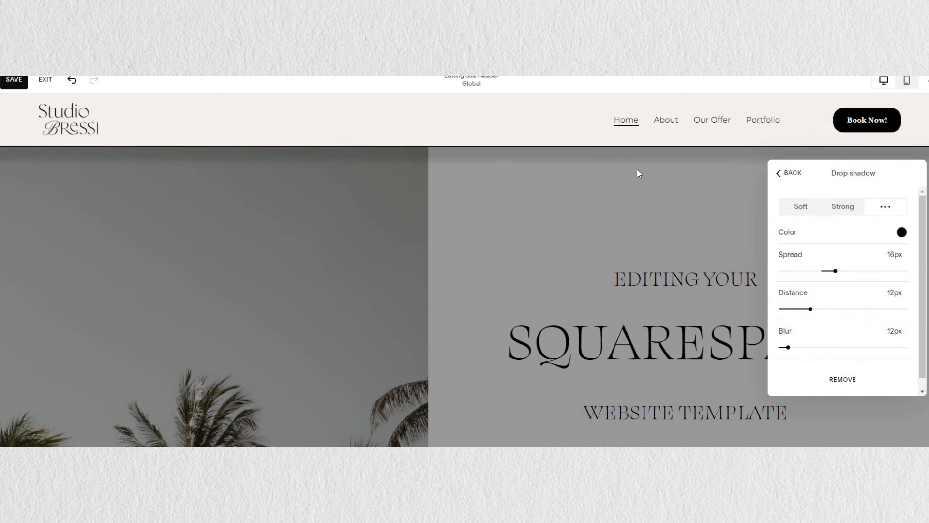
click(778, 172)
Step: Turn on the header's fixed position, trying the Scroll Back style and settling on the Basic fixed header style
scroll(848, 304, down, 1)
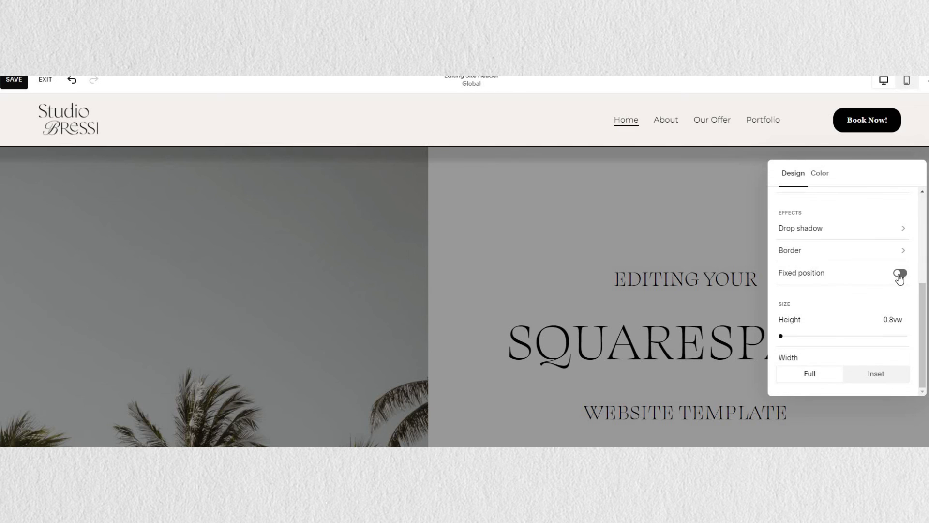
click(900, 272)
scroll(793, 270, down, 1)
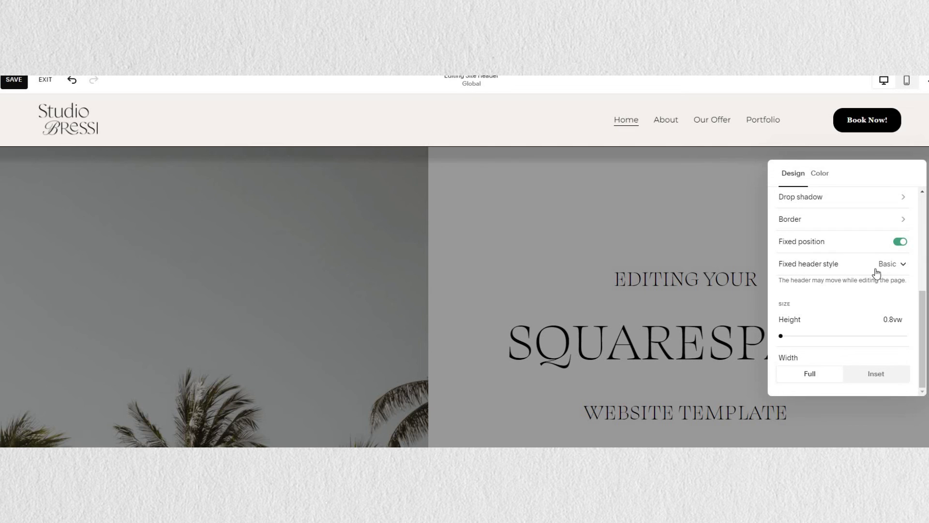
click(898, 243)
click(899, 273)
click(872, 297)
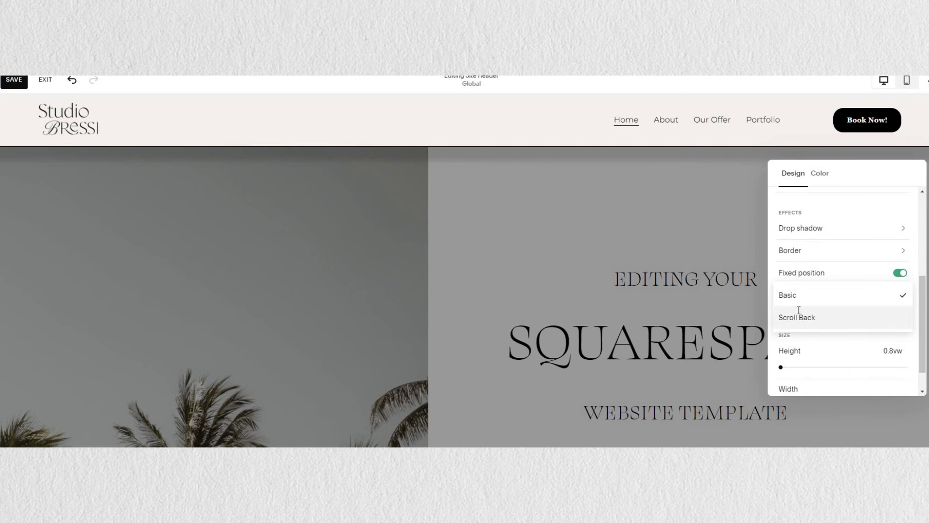
click(800, 312)
click(837, 294)
click(838, 274)
Step: Increase the header's height to 1.5vw
scroll(890, 315, down, 1)
drag(780, 336, 784, 335)
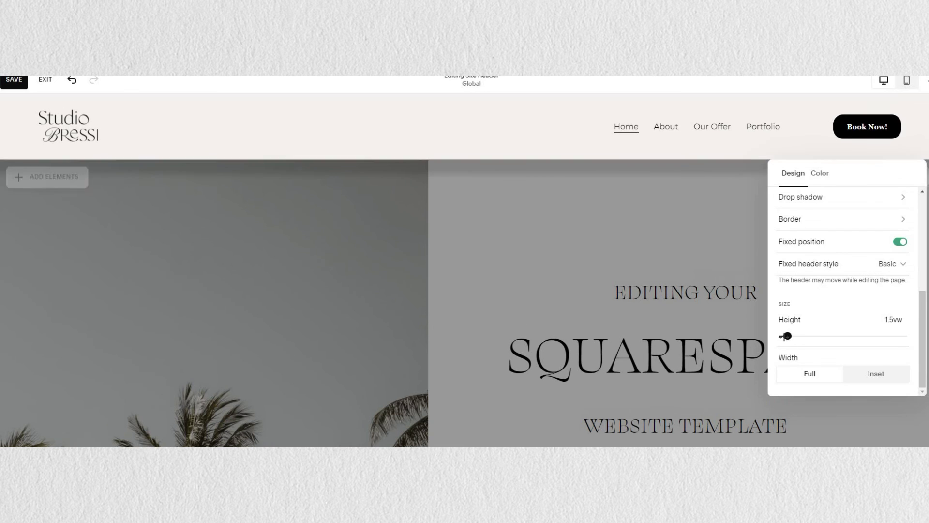
Step: Try the Adaptive color style for the header and return to the Solid style
click(820, 173)
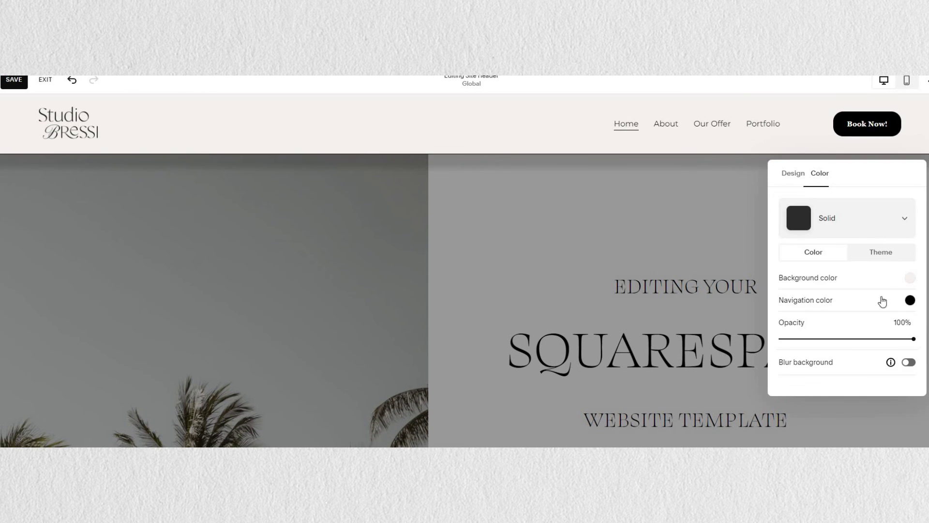
click(879, 230)
click(815, 288)
click(846, 224)
click(833, 175)
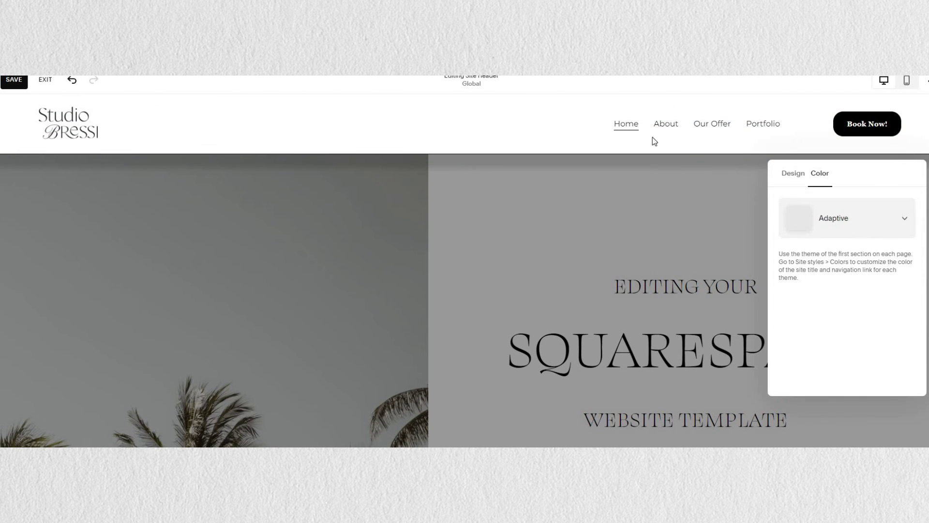
click(830, 218)
click(829, 131)
Step: Try the beige and brown palette colors for the header background, settling on the light off-white
click(798, 218)
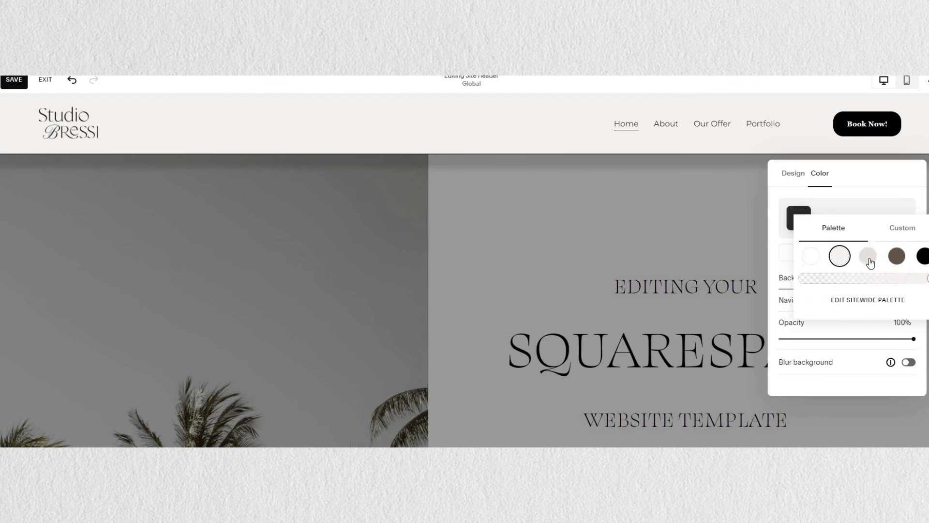
click(868, 255)
click(896, 255)
click(839, 256)
click(908, 300)
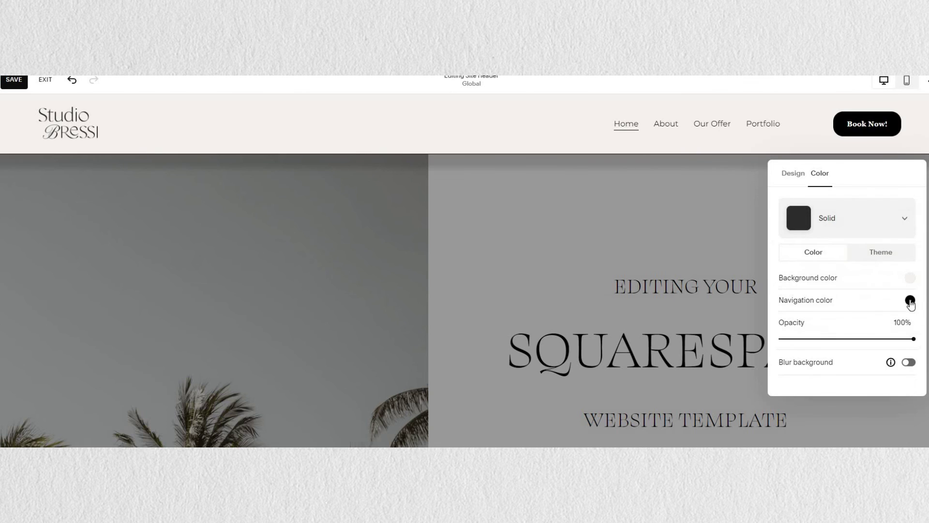
Step: Try the brown and beige palette colors for the header navigation, settling on black
click(909, 300)
click(898, 280)
click(868, 278)
click(921, 280)
click(787, 328)
Step: Lower the header background's opacity to 35%, trying background blur and switching it off again
mouse_move(909, 339)
mouse_down()
mouse_move(813, 341)
mouse_move(913, 344)
mouse_up()
click(908, 363)
scroll(832, 354, down, 1)
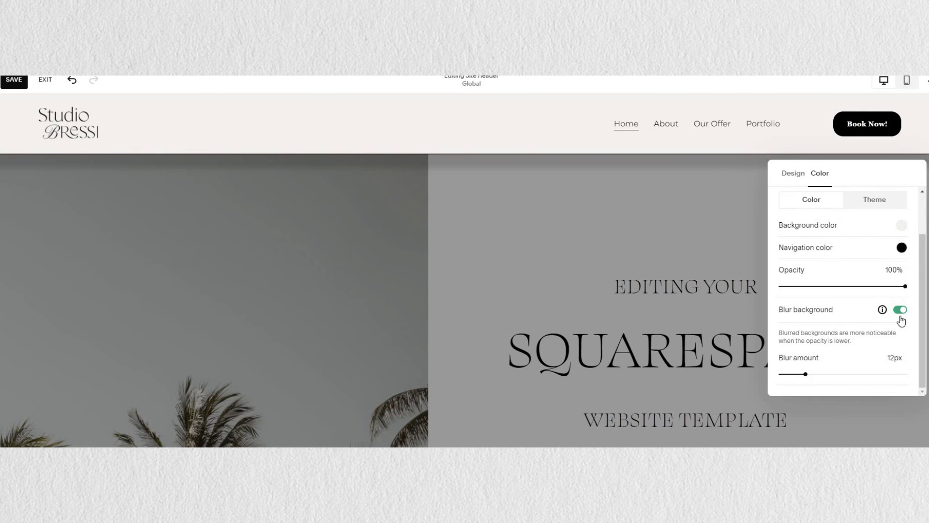
scroll(901, 320, up, 1)
drag(905, 338, 824, 339)
scroll(877, 332, down, 1)
scroll(861, 224, up, 1)
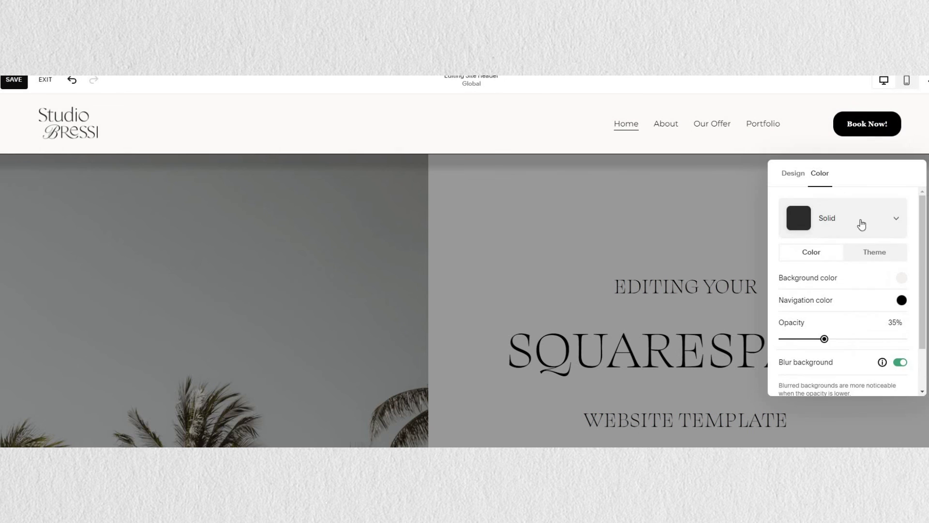
scroll(896, 321, down, 1)
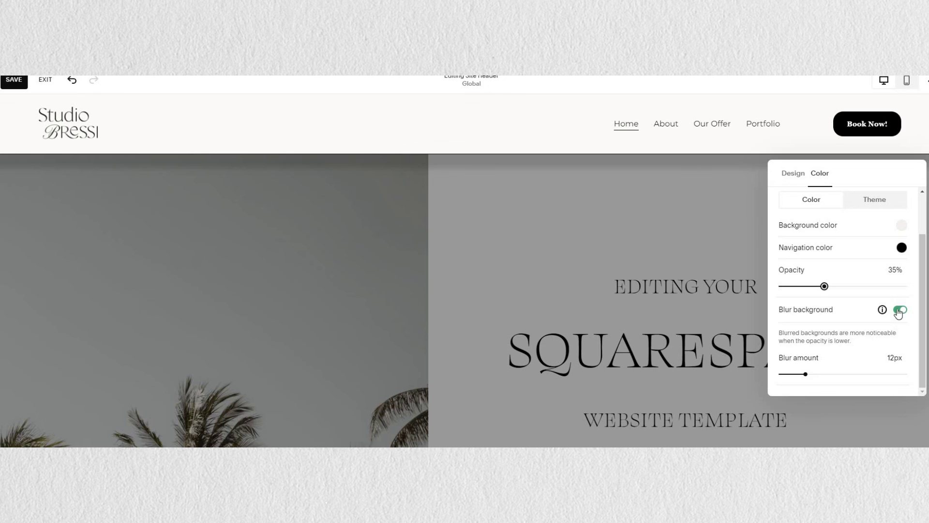
click(899, 311)
Step: Remove the header's drop shadow and close the header design settings
click(794, 182)
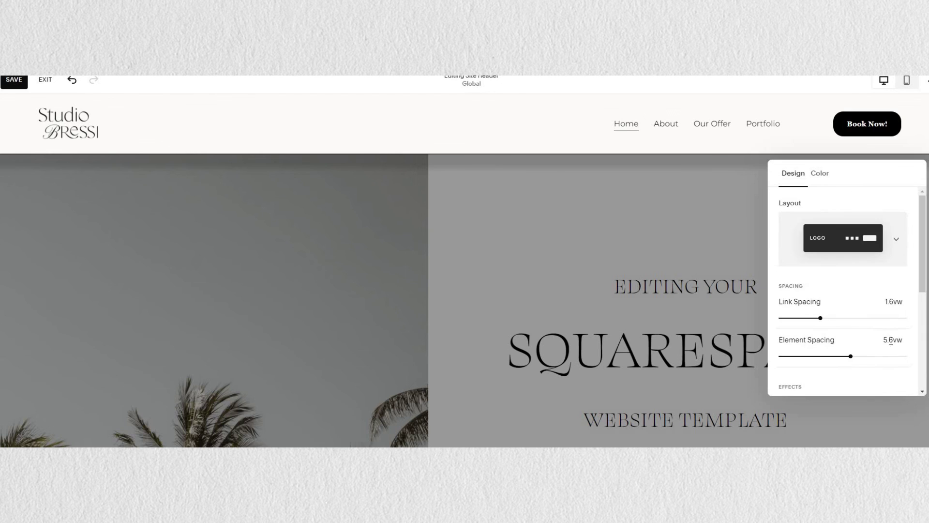
scroll(852, 300, down, 5)
click(892, 211)
click(841, 379)
scroll(870, 337, down, 5)
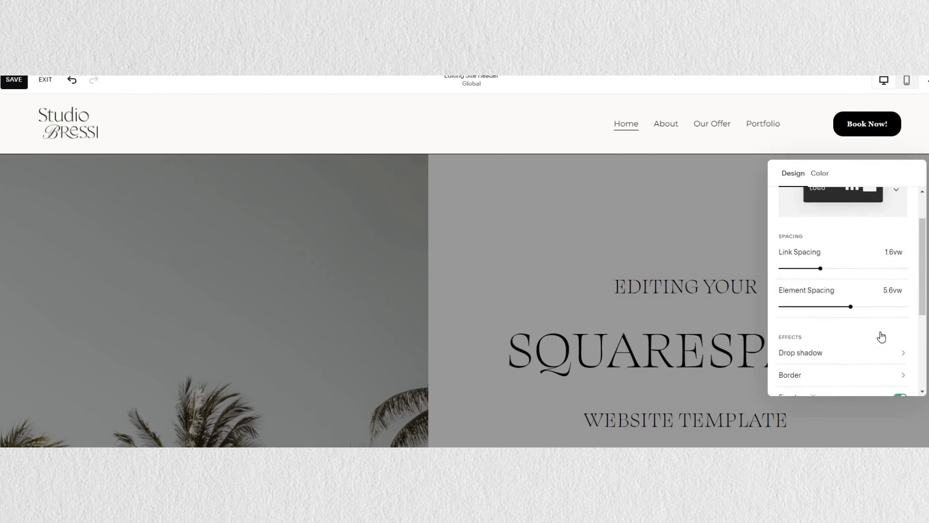
click(655, 191)
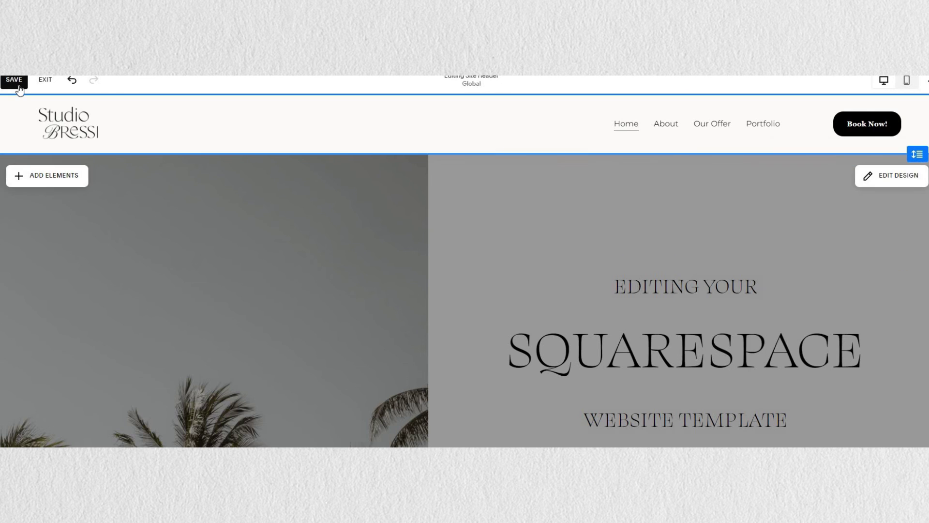